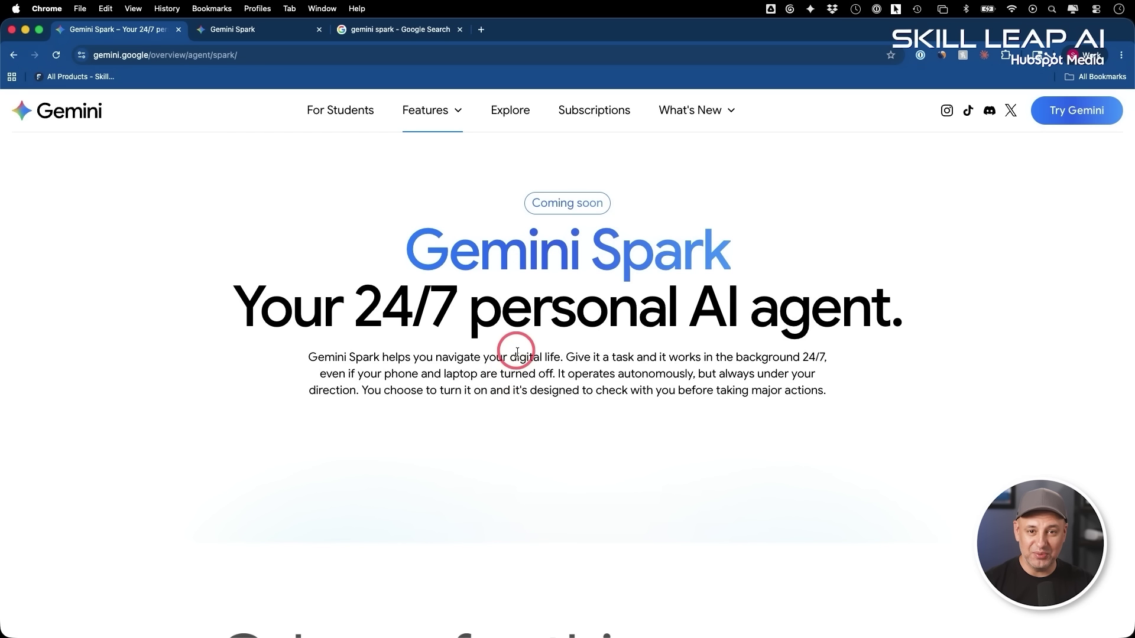
# Look over the Gemini Spark task page and the "gemini spark" search results, and close the search results
pyautogui.hotkey('ctrl', 'Tab')
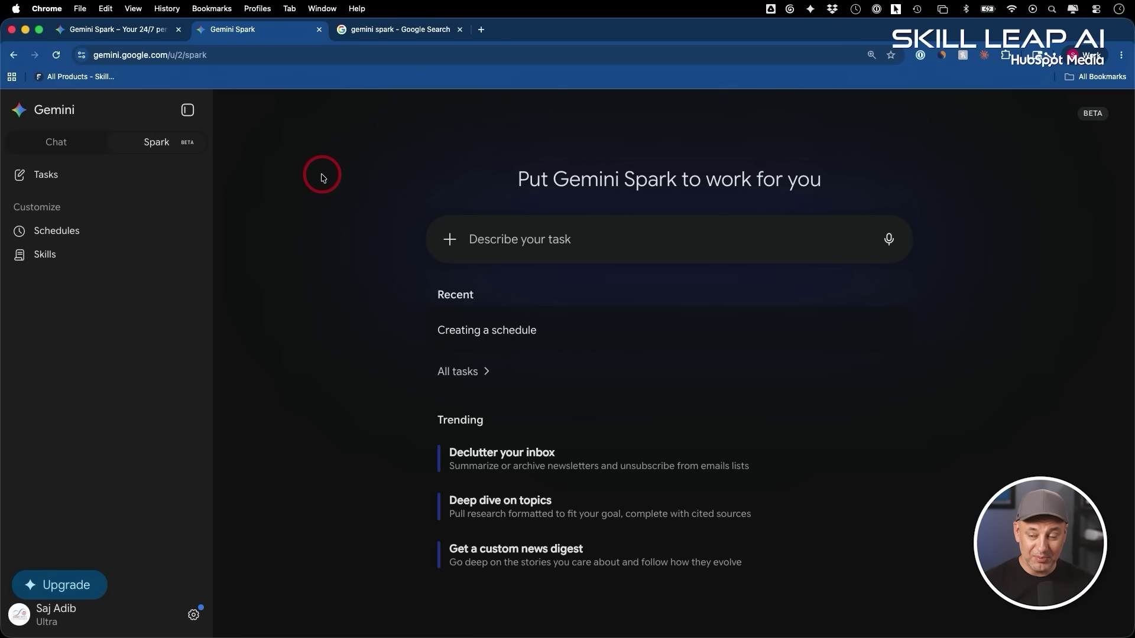
pyautogui.click(393, 29)
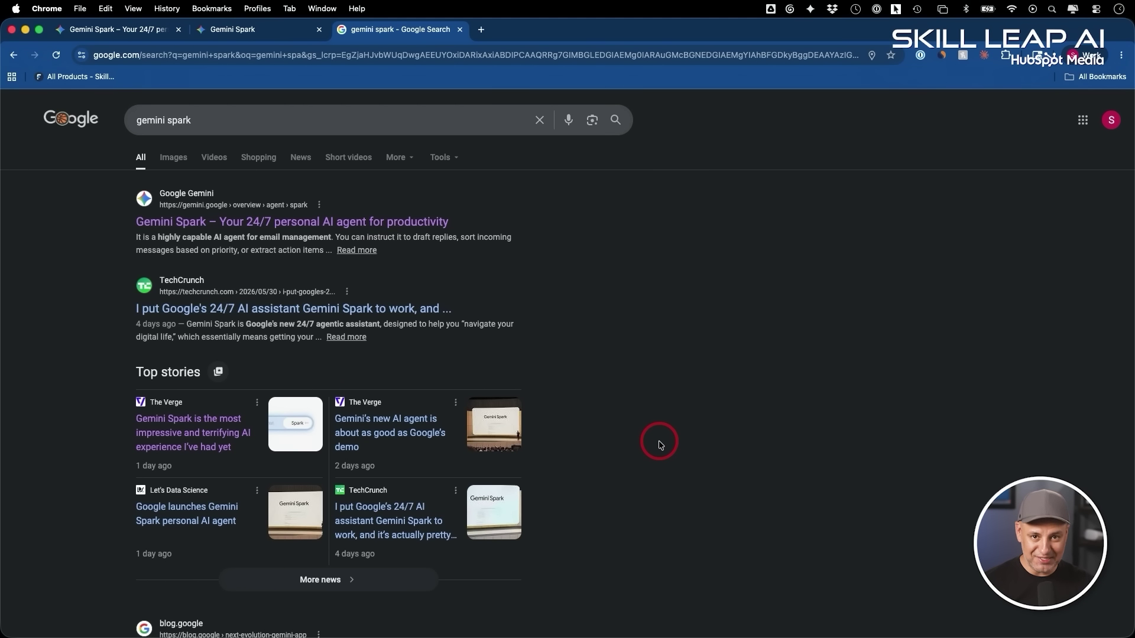
pyautogui.press('super+w')
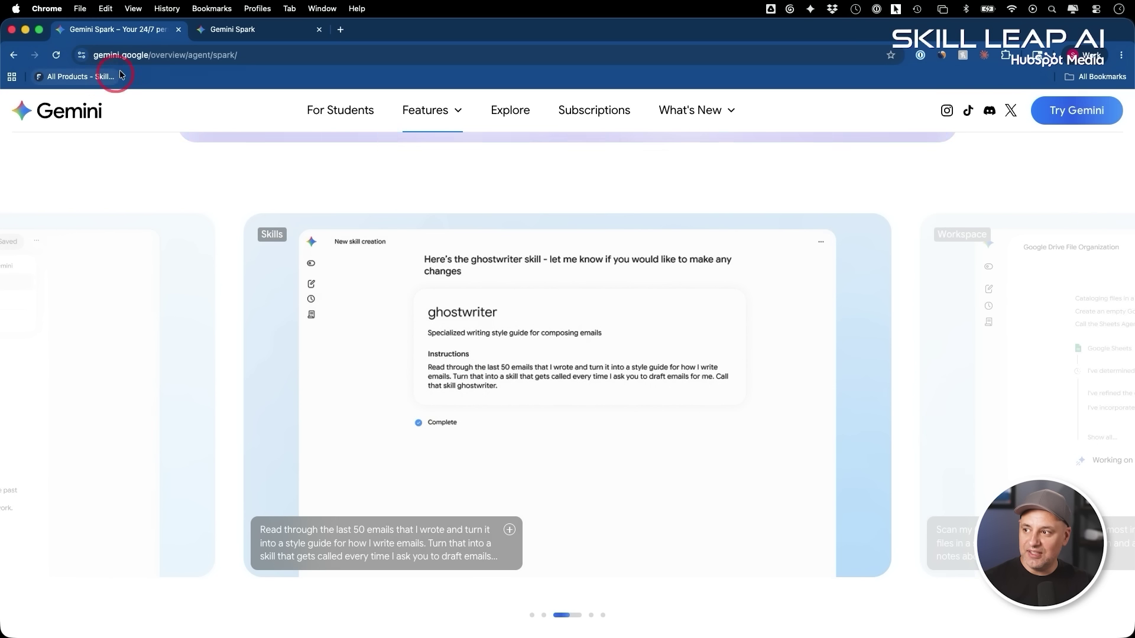
# Read the Gemini Spark overview page, including the sections on complex to-dos and inbox synthesis
pyautogui.scroll(-7, 580, 364)
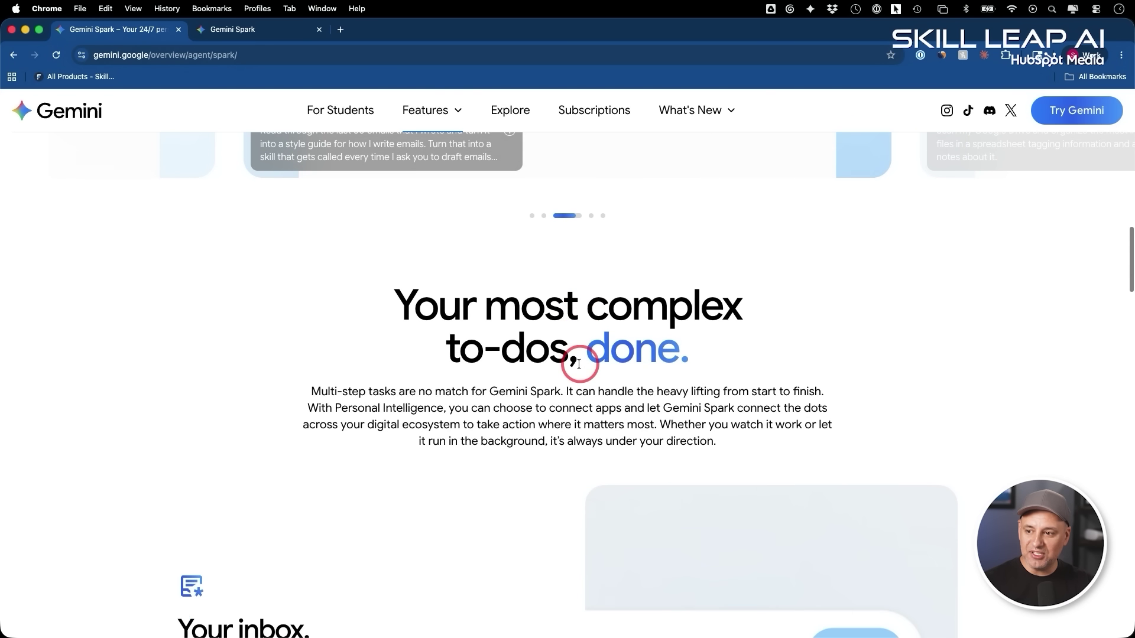
pyautogui.scroll(-1, 579, 364)
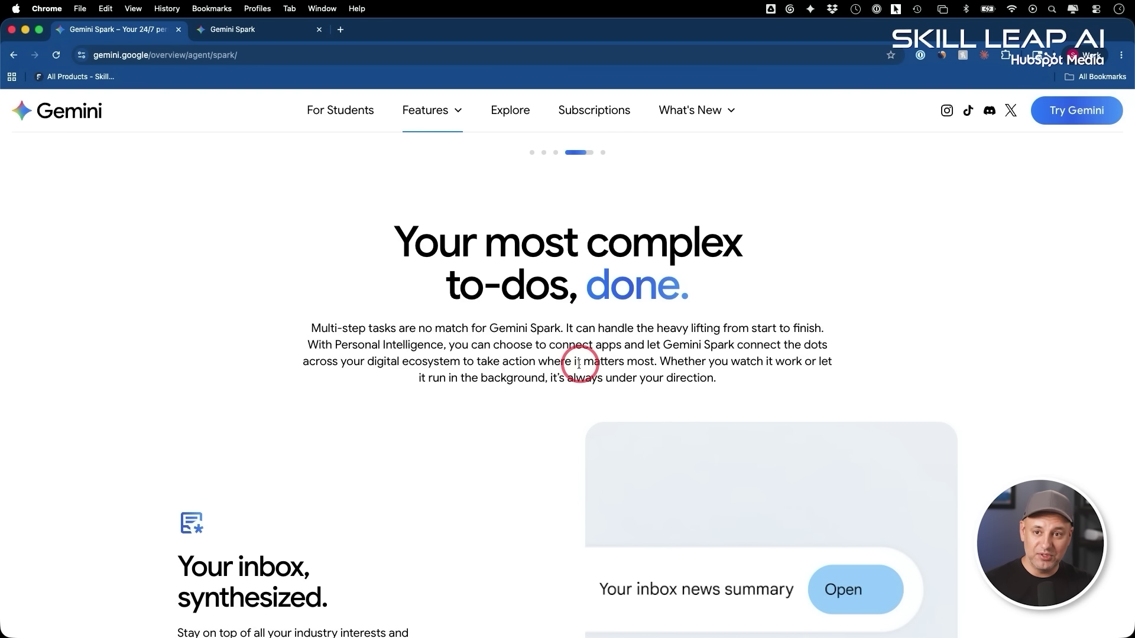
pyautogui.scroll(-4, 473, 373)
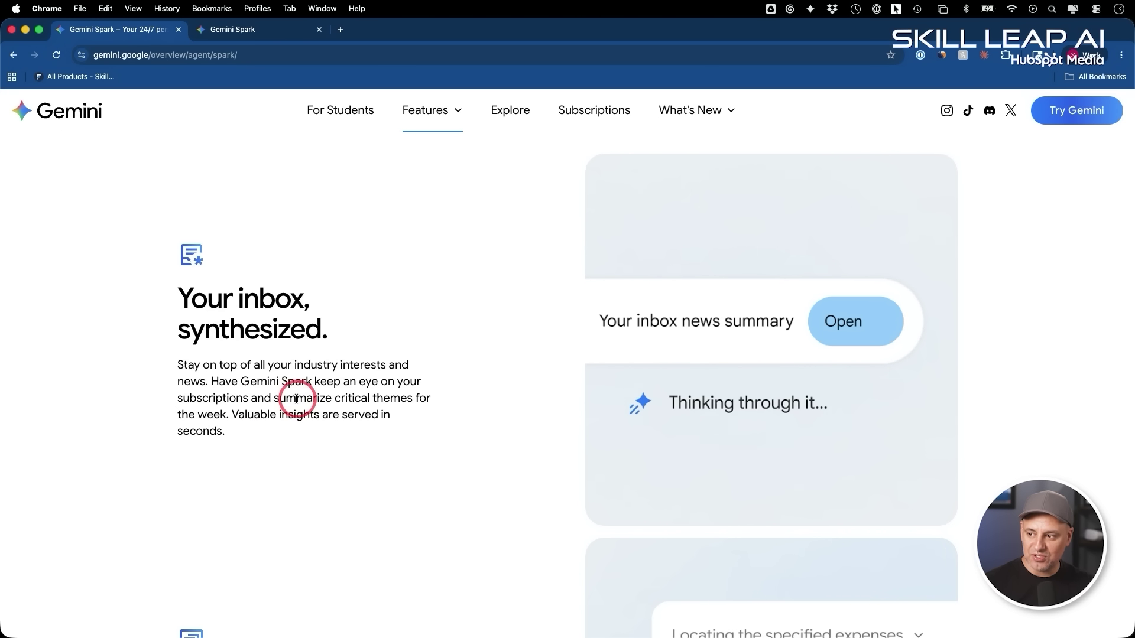
pyautogui.scroll(-1, 332, 404)
pyautogui.scroll(-1, 333, 404)
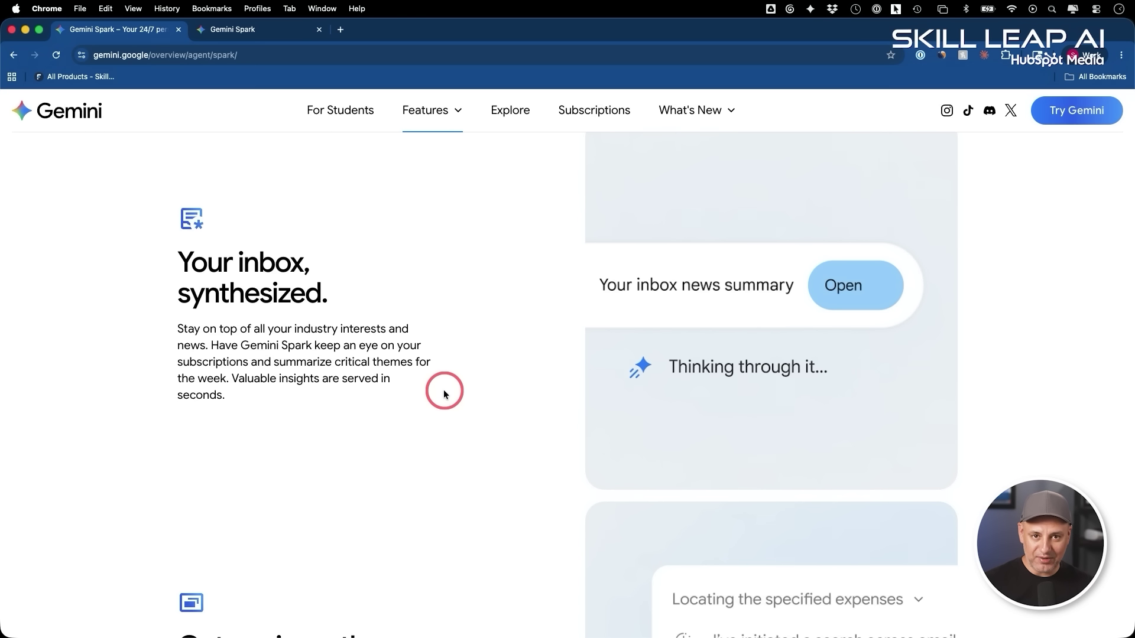
pyautogui.scroll(-10, 445, 393)
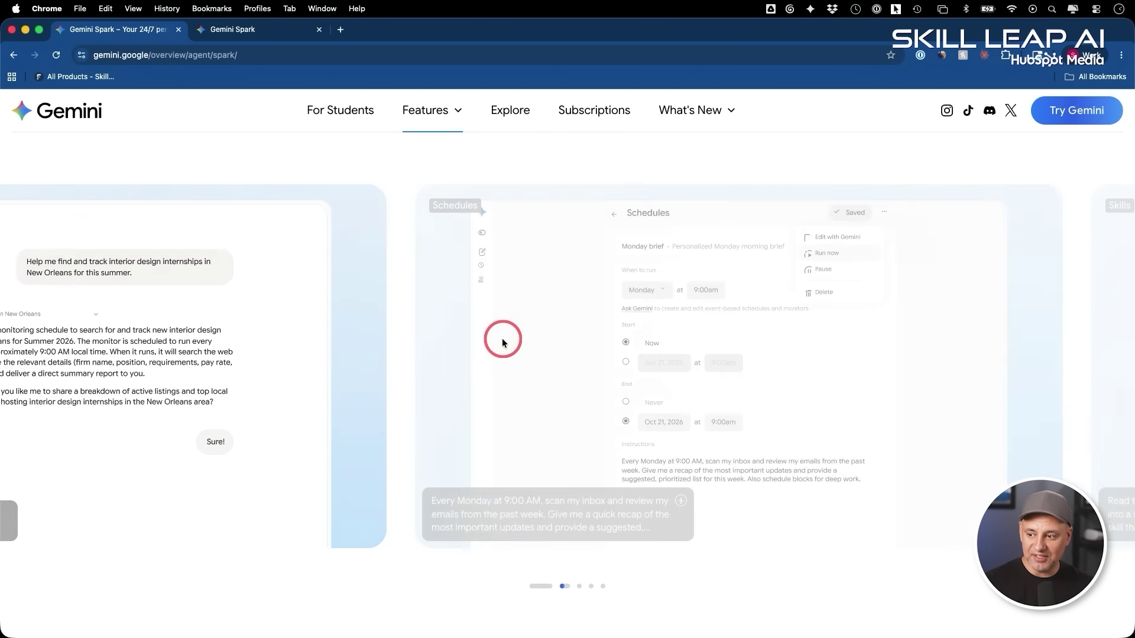
# Review the Gemini Spark Settings and turn off Gemini Spark, confirming the choice
pyautogui.click(276, 29)
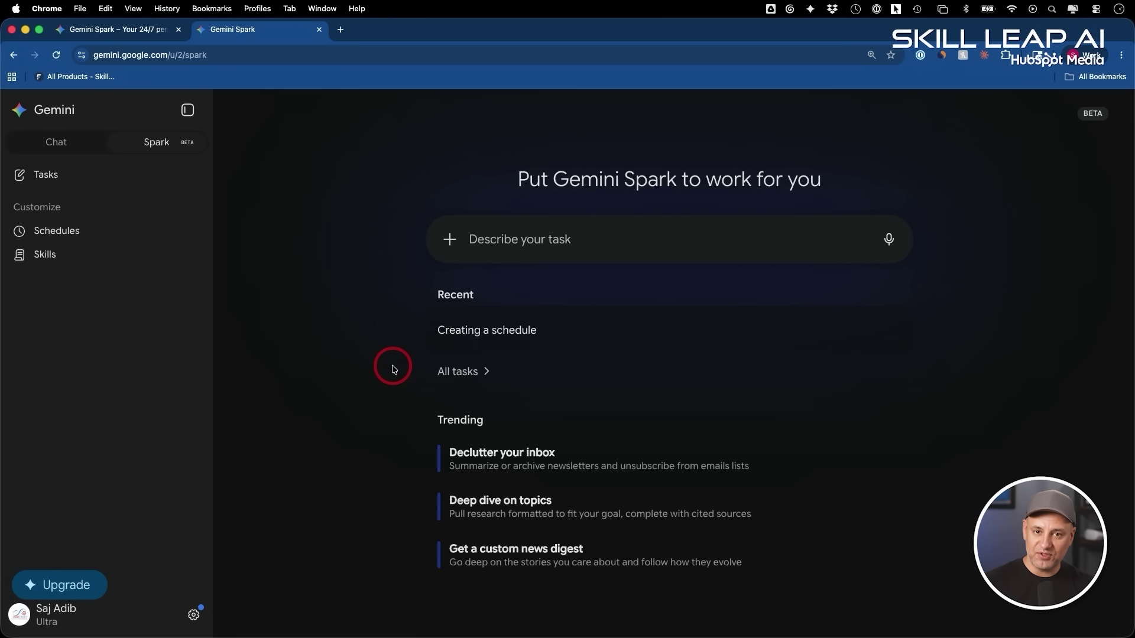
pyautogui.click(195, 617)
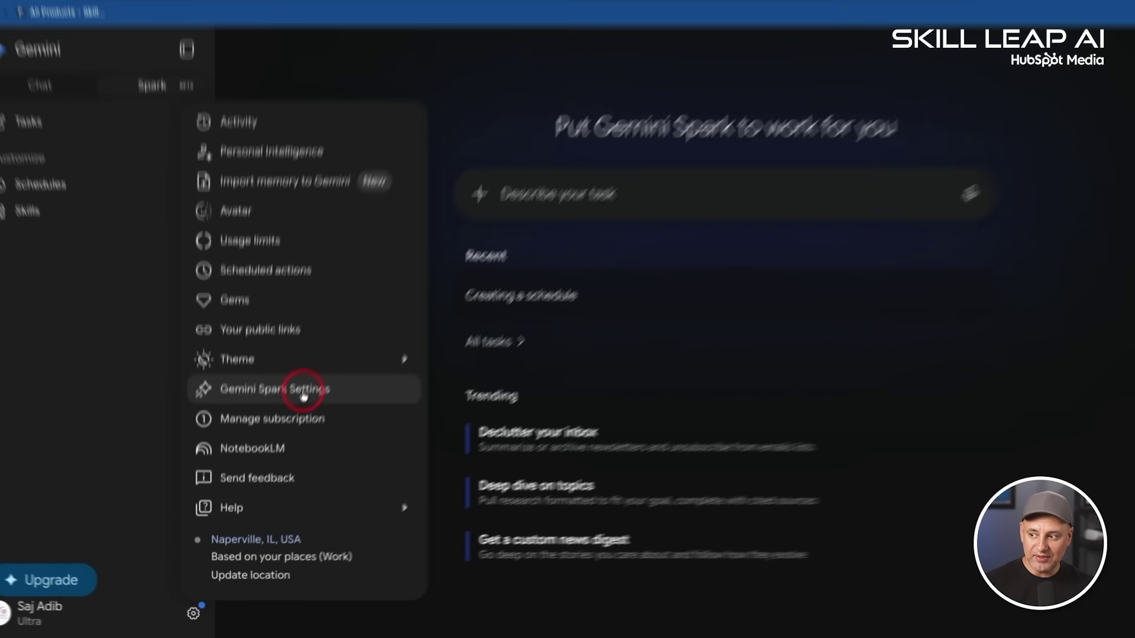
pyautogui.click(372, 275)
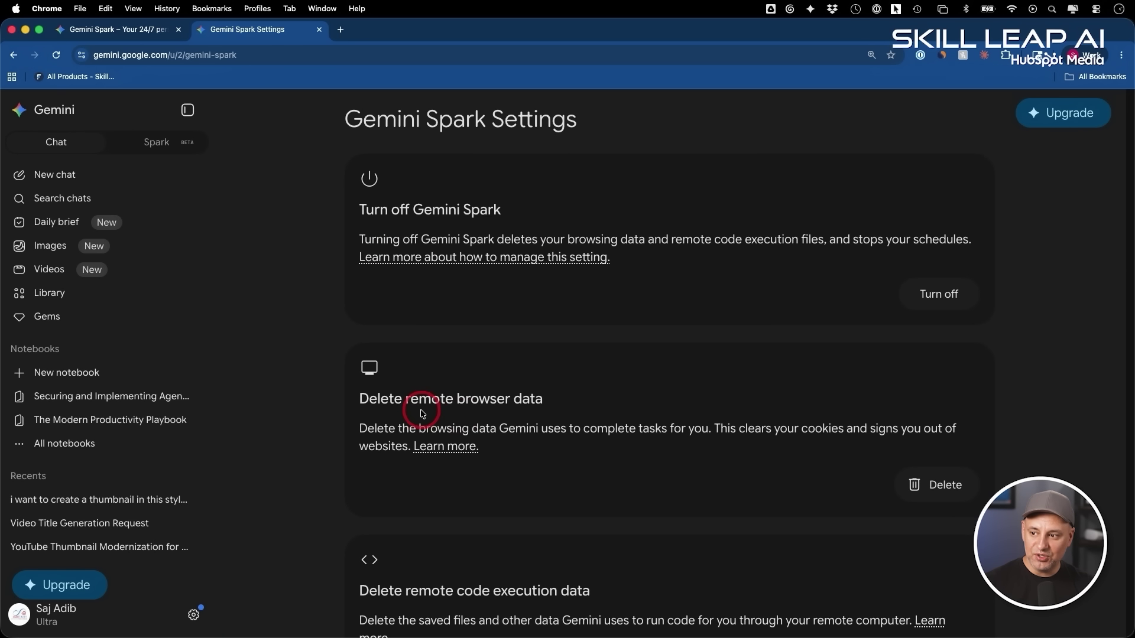
pyautogui.scroll(-3, 422, 412)
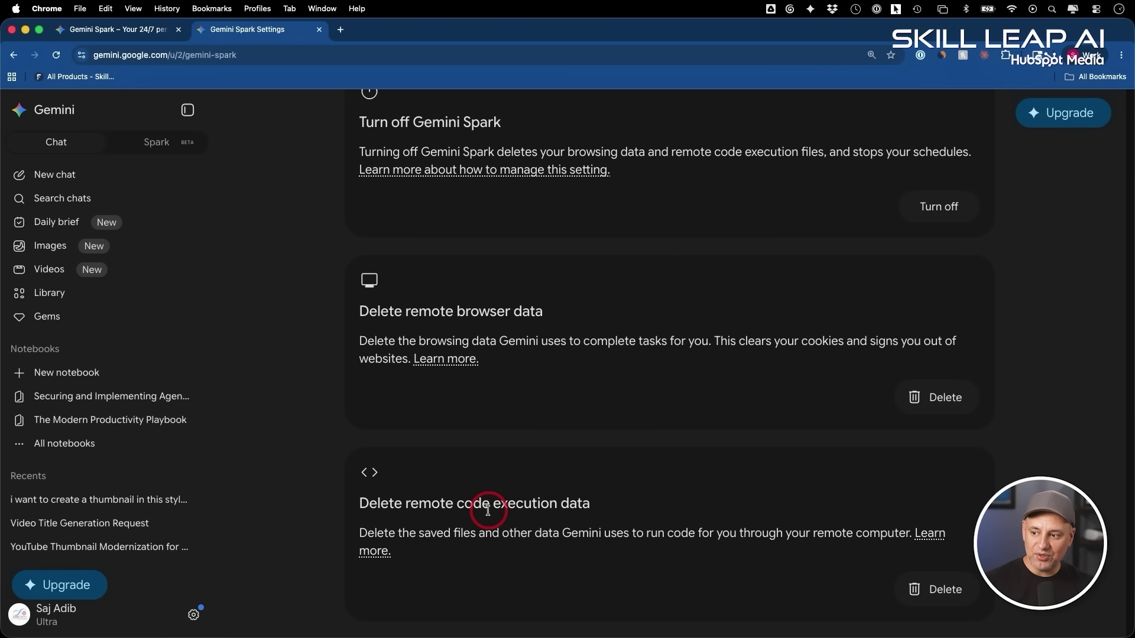
pyautogui.scroll(3, 488, 511)
pyautogui.click(935, 302)
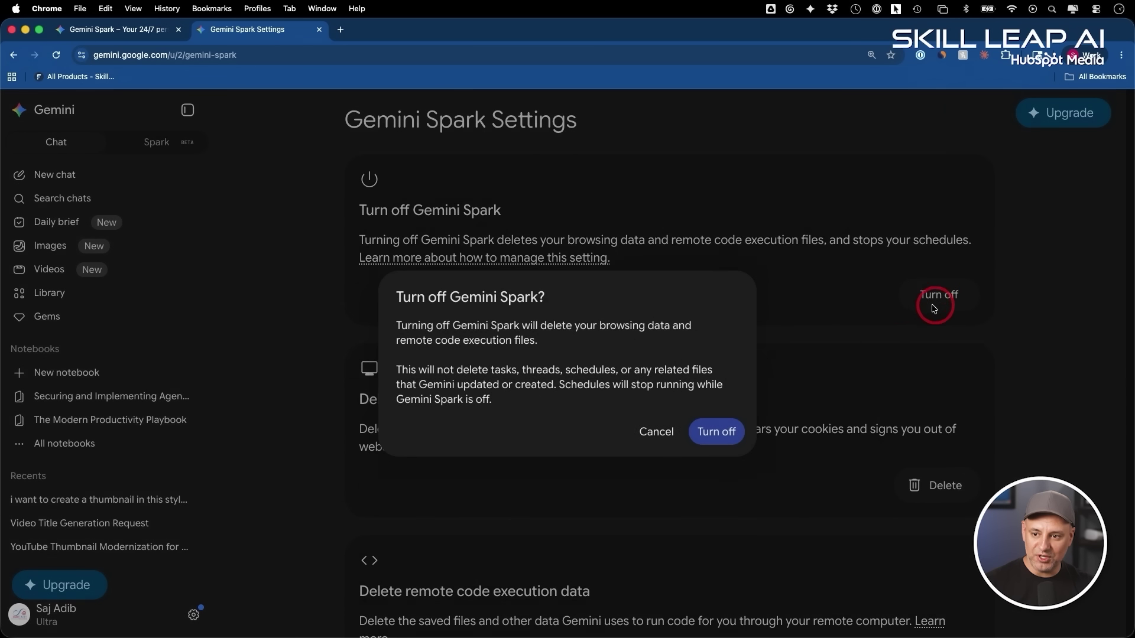
pyautogui.click(722, 432)
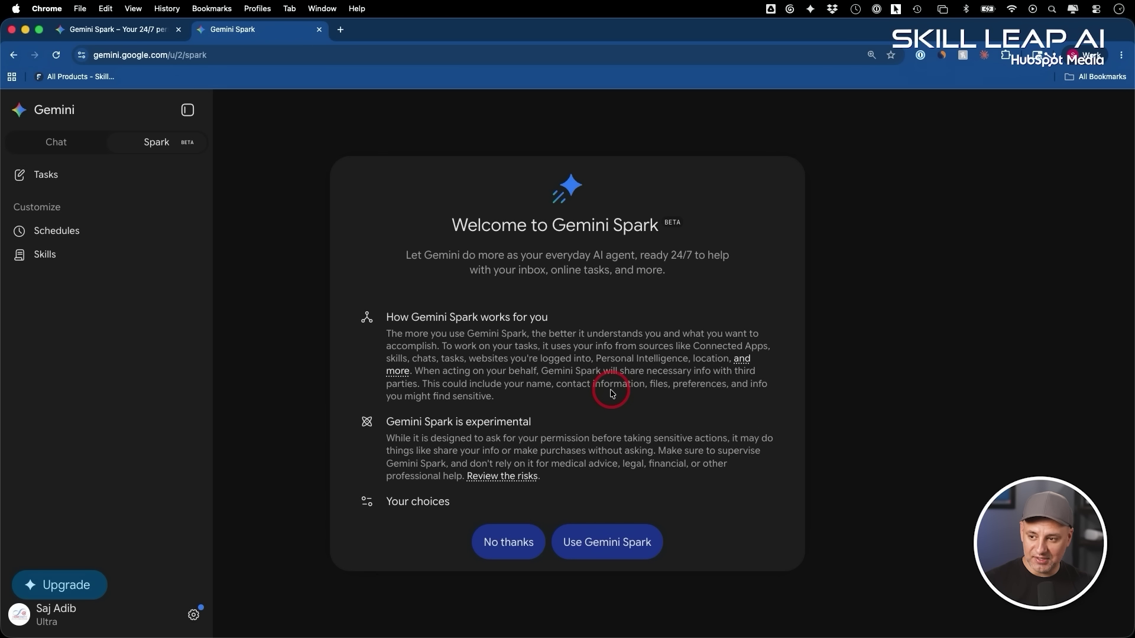
# Read through the Gemini Spark welcome terms on data use, risks and choices, and agree to use Gemini Spark
pyautogui.scroll(-3, 560, 380)
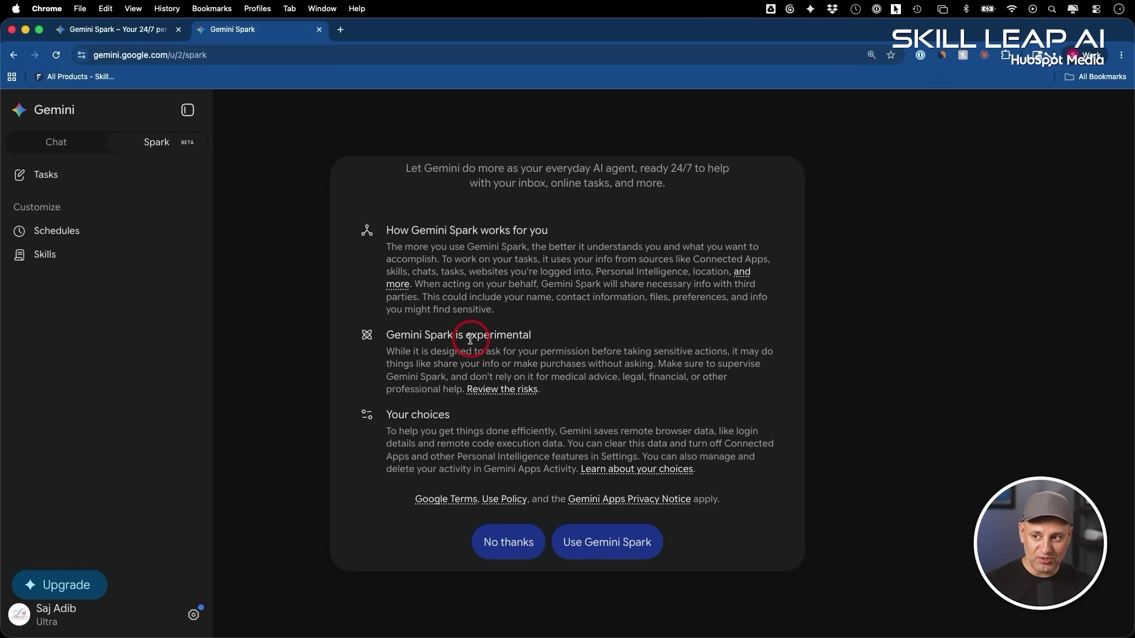
pyautogui.scroll(-1, 471, 341)
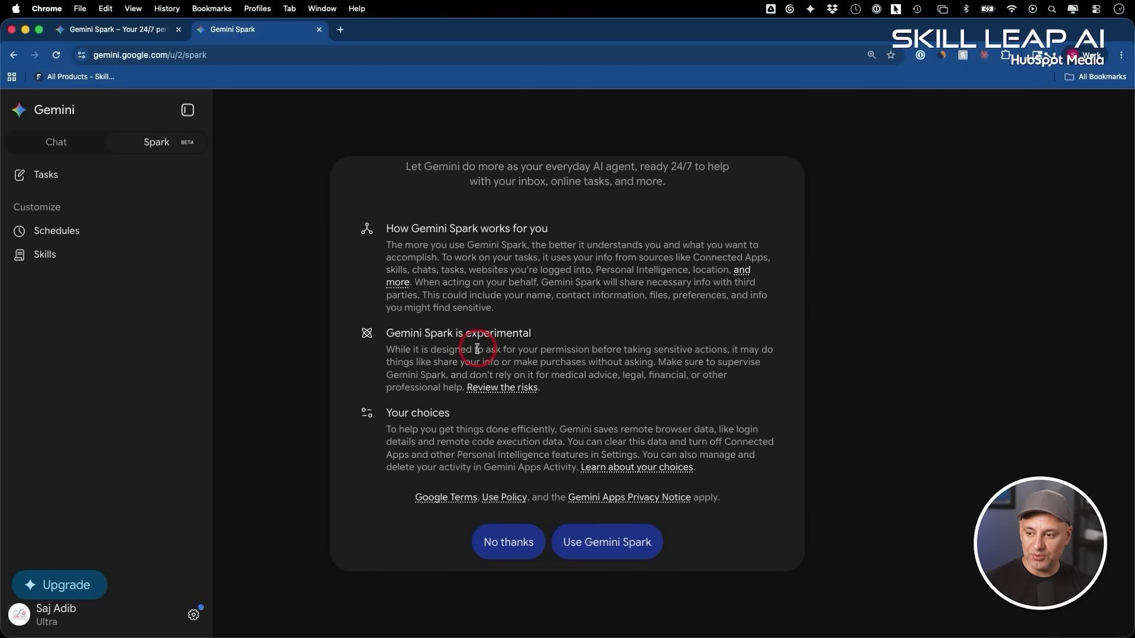
pyautogui.scroll(1, 456, 461)
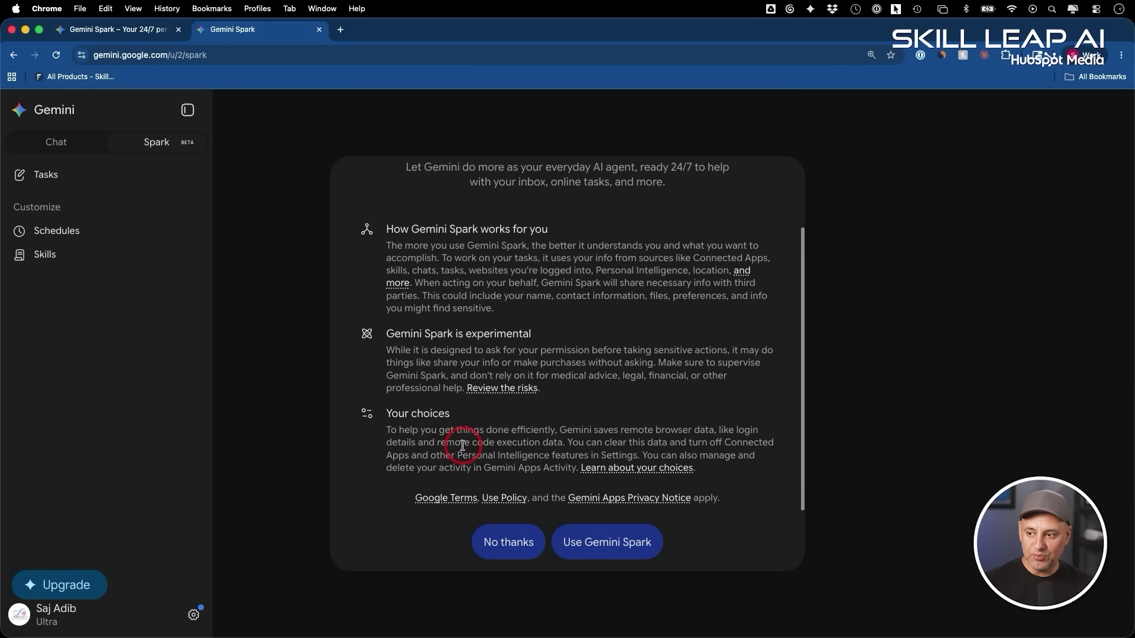
pyautogui.click(588, 538)
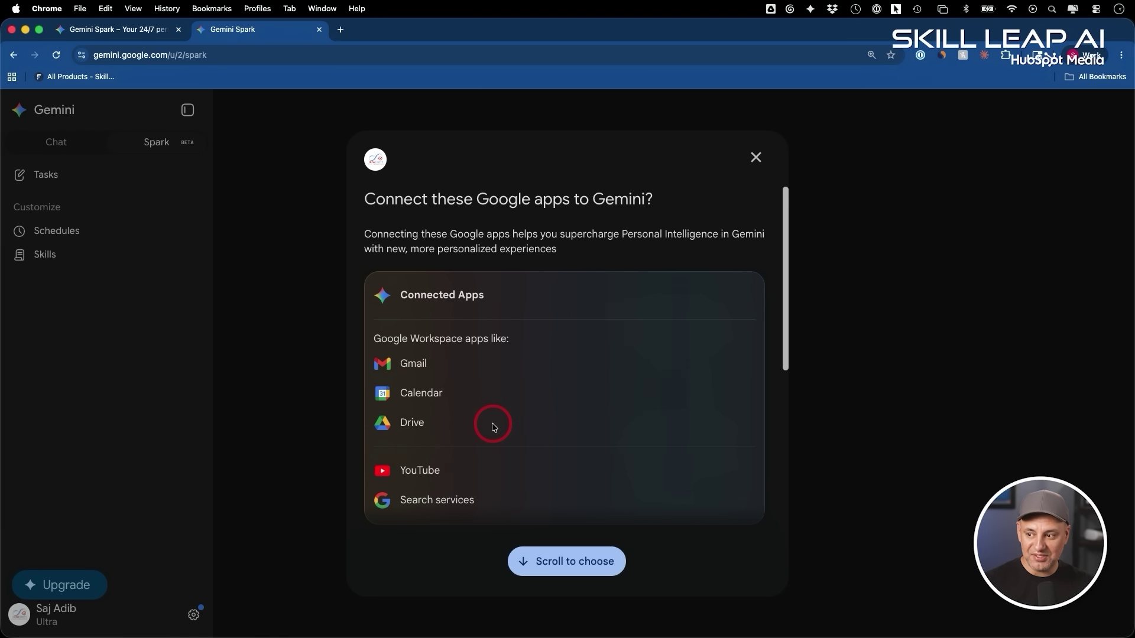
# Choose the apps to connect to Gemini individually, connecting Google Workspace and Search services but not YouTube
pyautogui.scroll(-2, 492, 424)
pyautogui.scroll(-2, 491, 425)
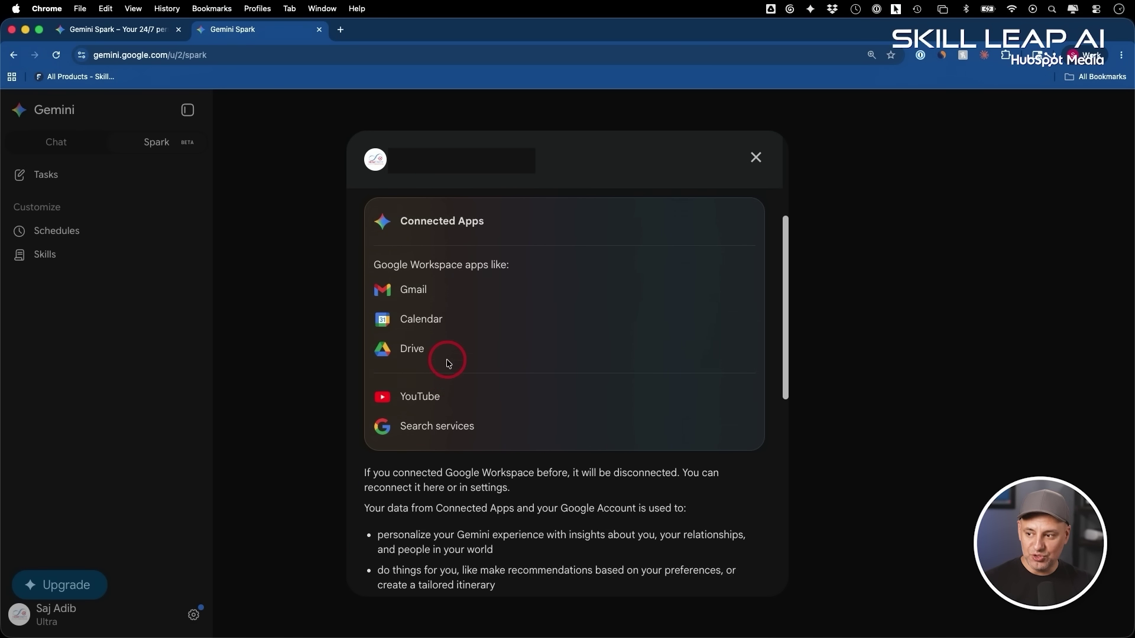
pyautogui.scroll(-2, 449, 363)
pyautogui.scroll(-10, 448, 363)
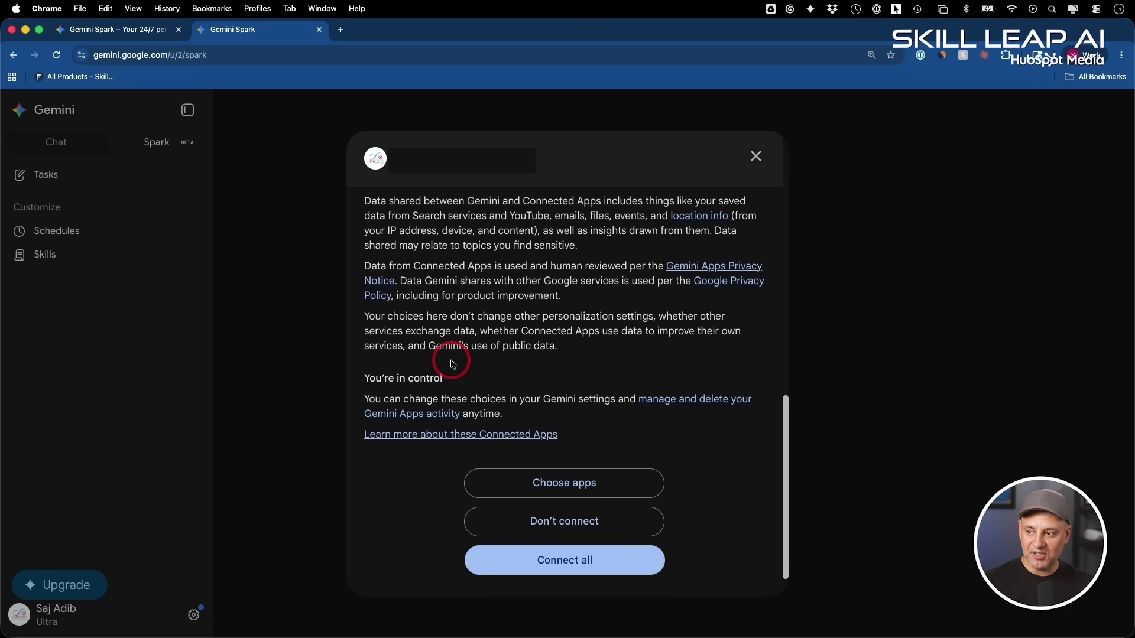
pyautogui.click(576, 486)
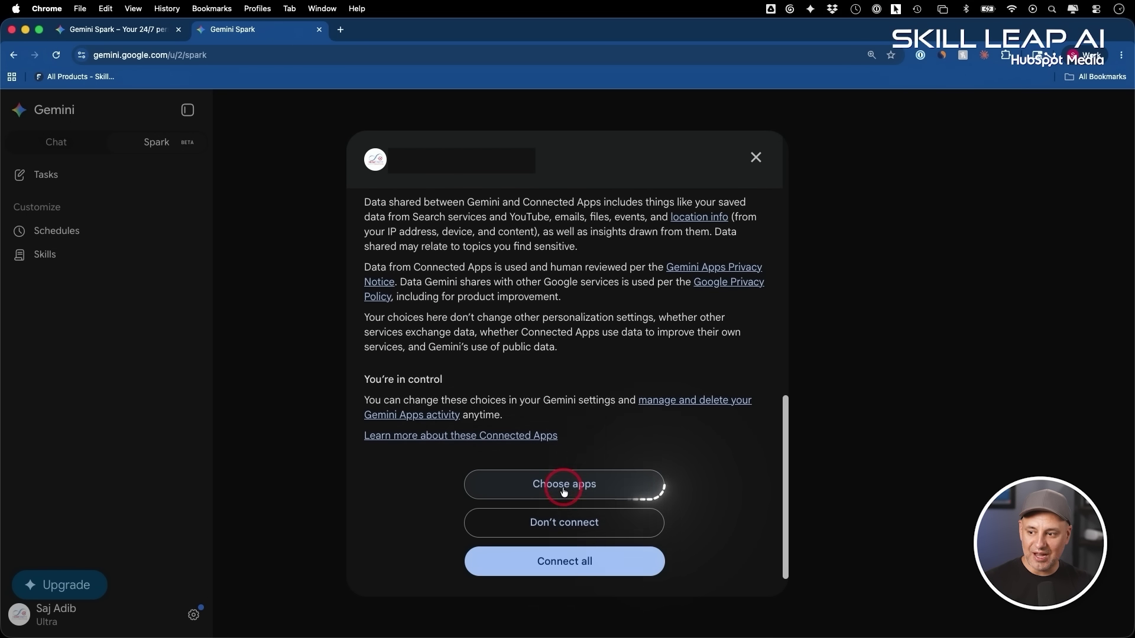
pyautogui.click(753, 310)
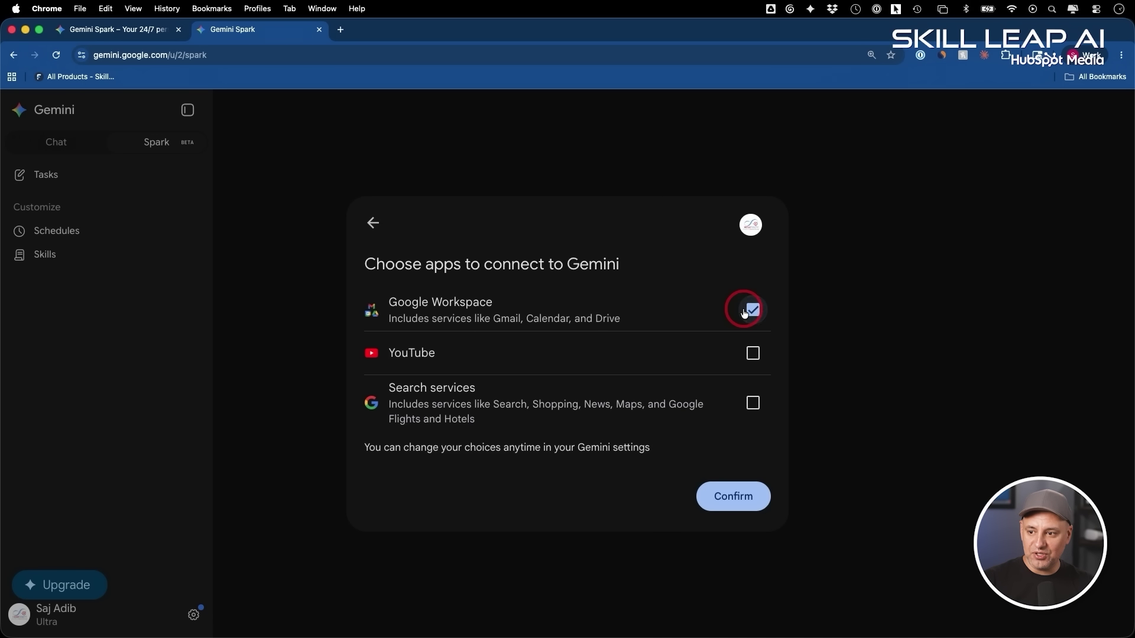
pyautogui.click(752, 353)
pyautogui.click(752, 404)
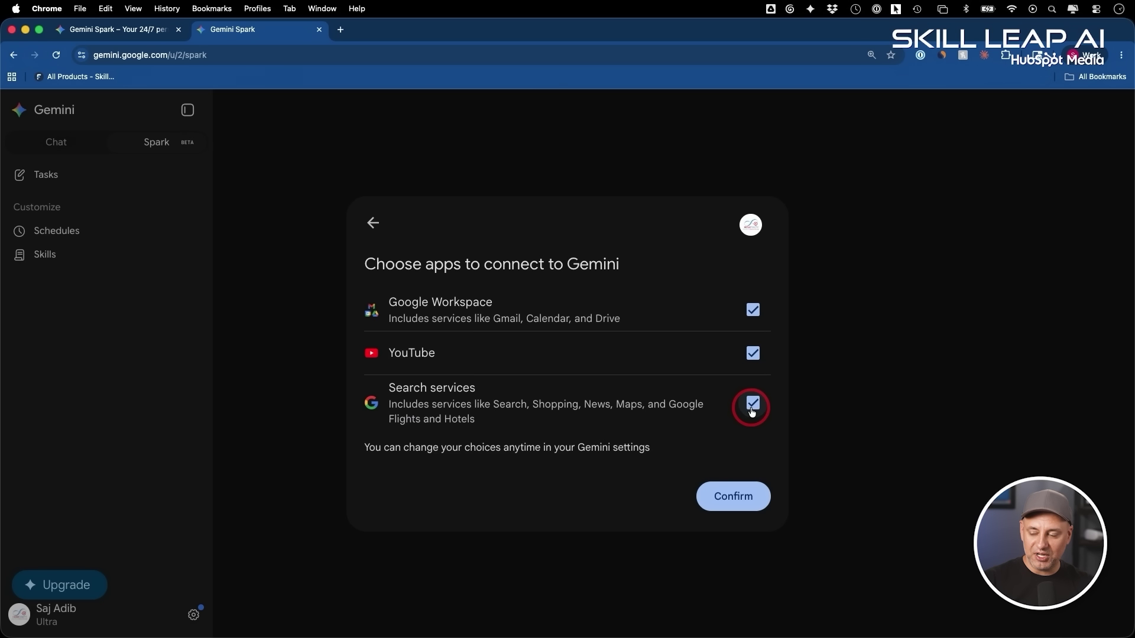
pyautogui.click(752, 354)
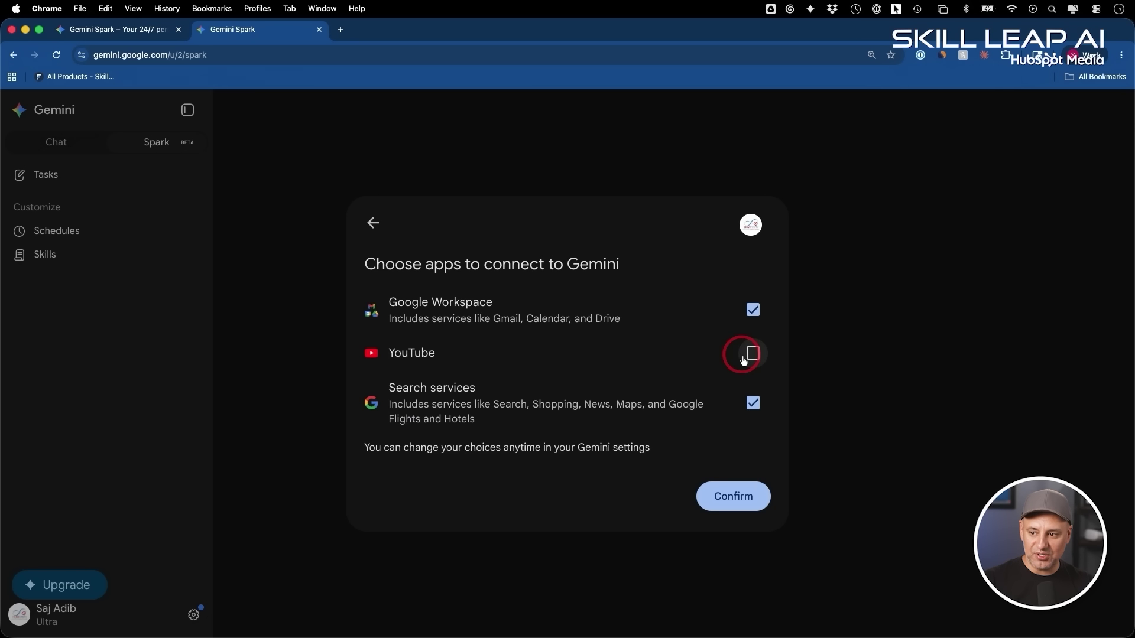
pyautogui.click(734, 496)
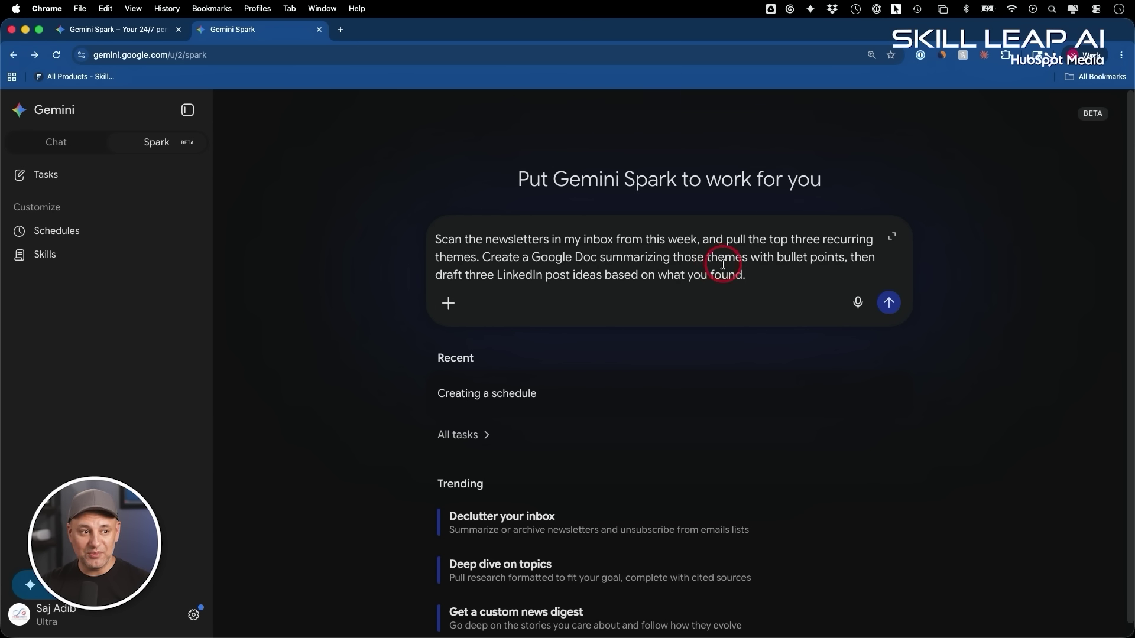
# Submit the task to scan this week's newsletters, summarize the top three recurring themes in a Google Doc, and draft three LinkedIn post ideas
pyautogui.click(890, 303)
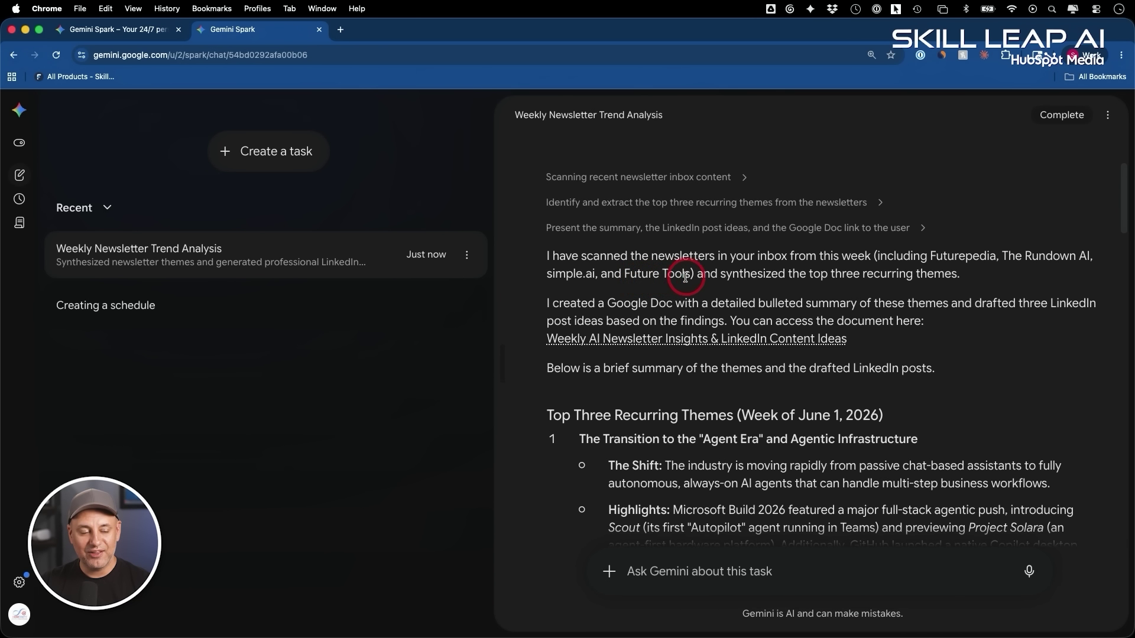
# Examine the newsletter trend analysis response, covering the three recurring themes and the first draft LinkedIn post idea
pyautogui.scroll(-3, 817, 280)
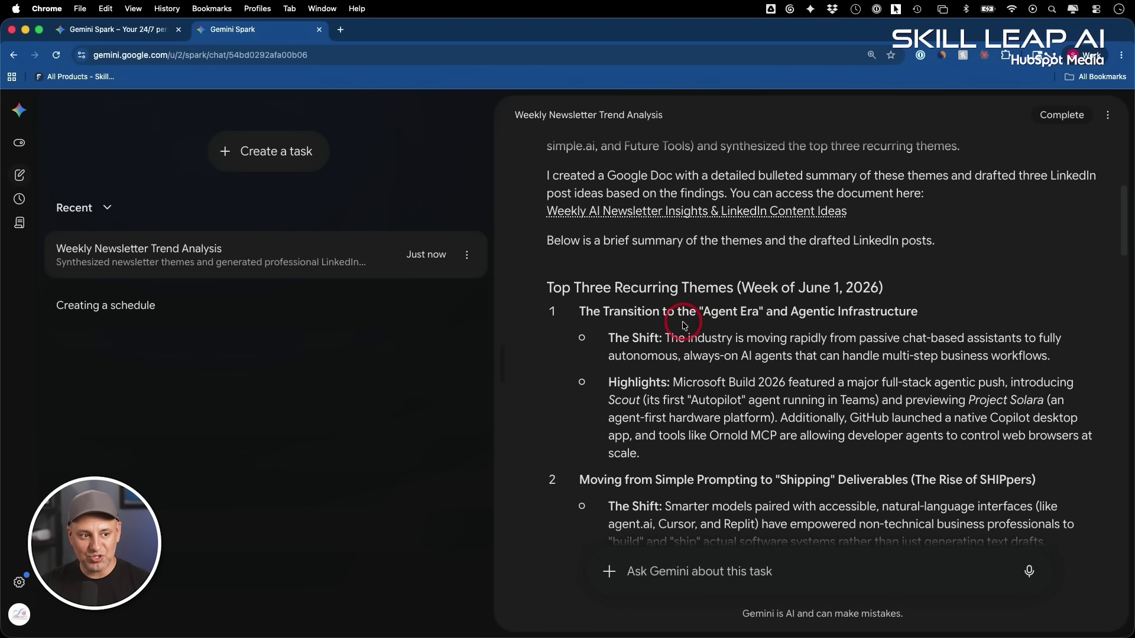
pyautogui.scroll(-3, 753, 323)
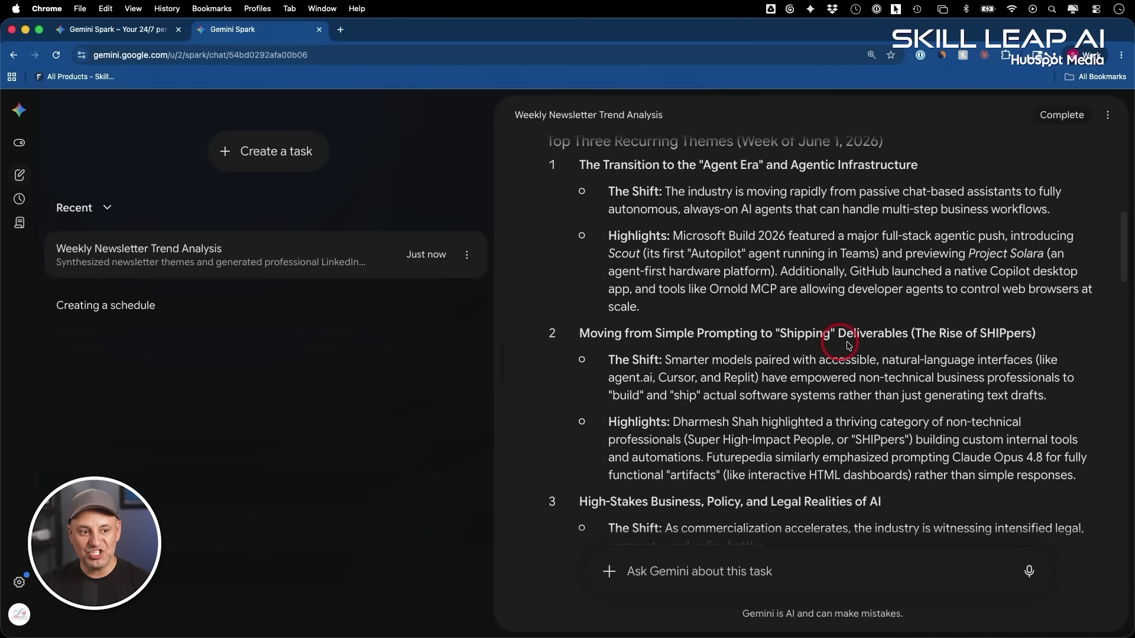
pyautogui.scroll(-2, 828, 335)
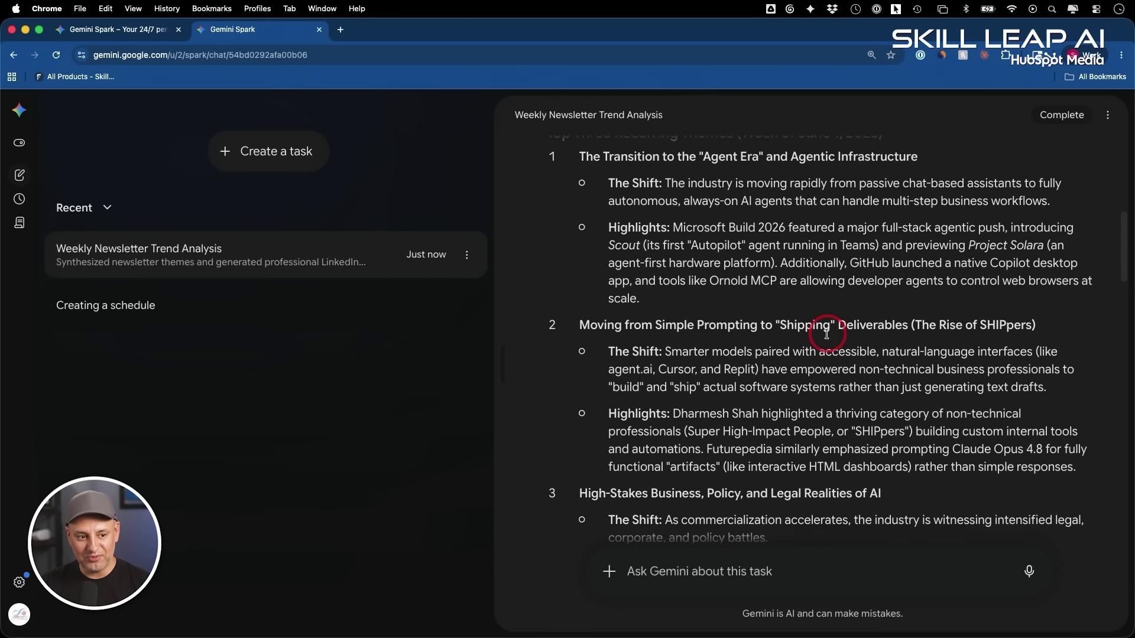
pyautogui.scroll(-1, 828, 335)
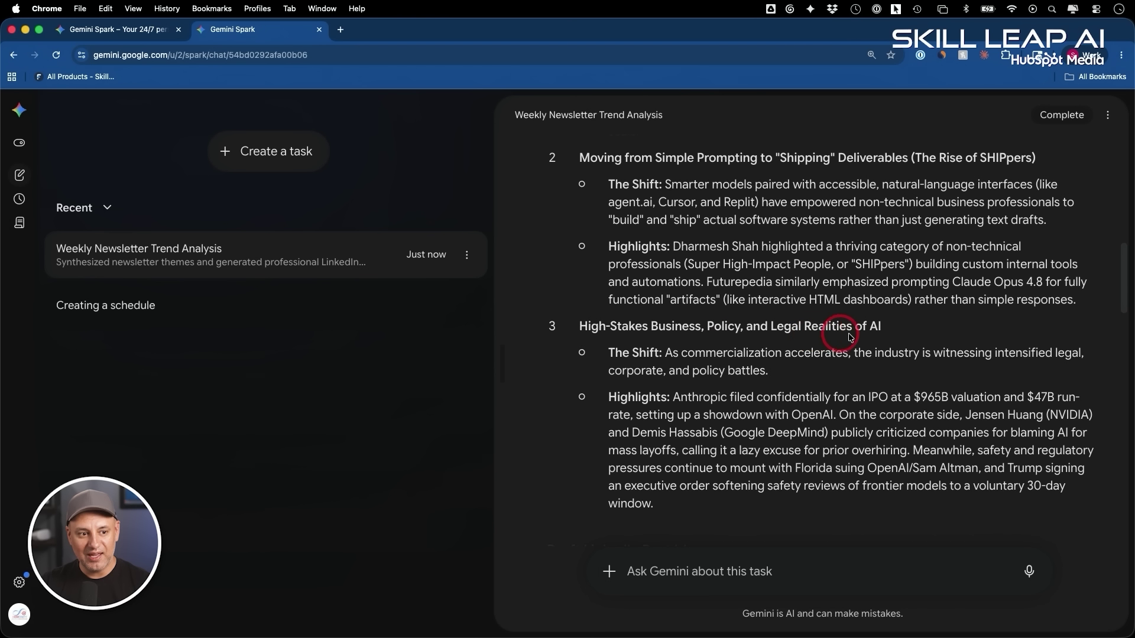
pyautogui.scroll(-1, 894, 337)
pyautogui.scroll(-1, 894, 337)
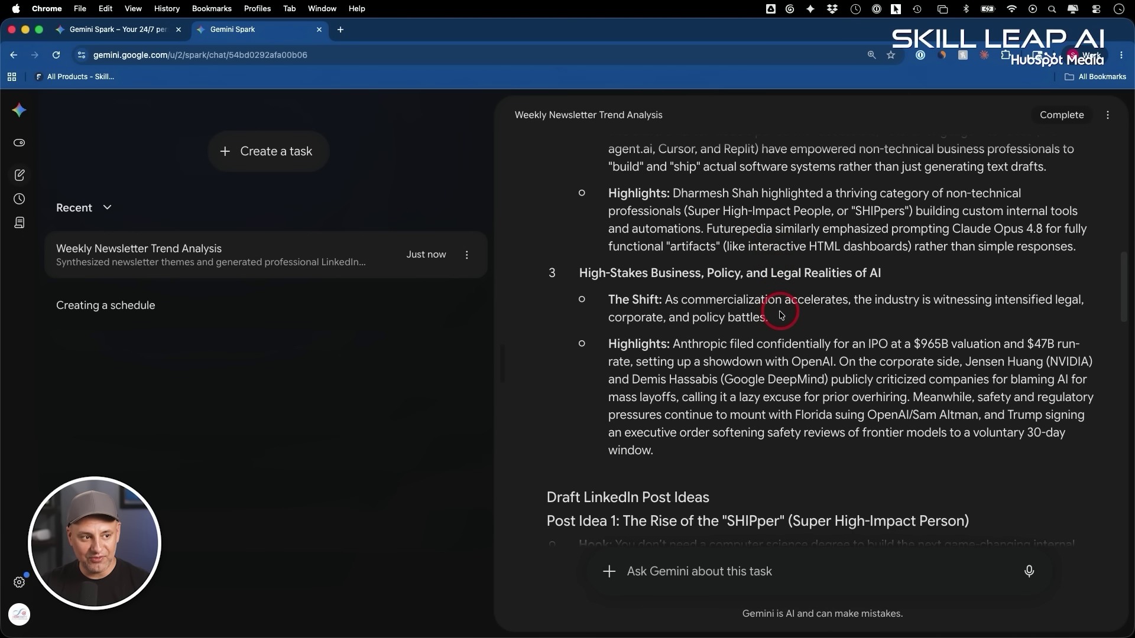
pyautogui.scroll(-1, 781, 315)
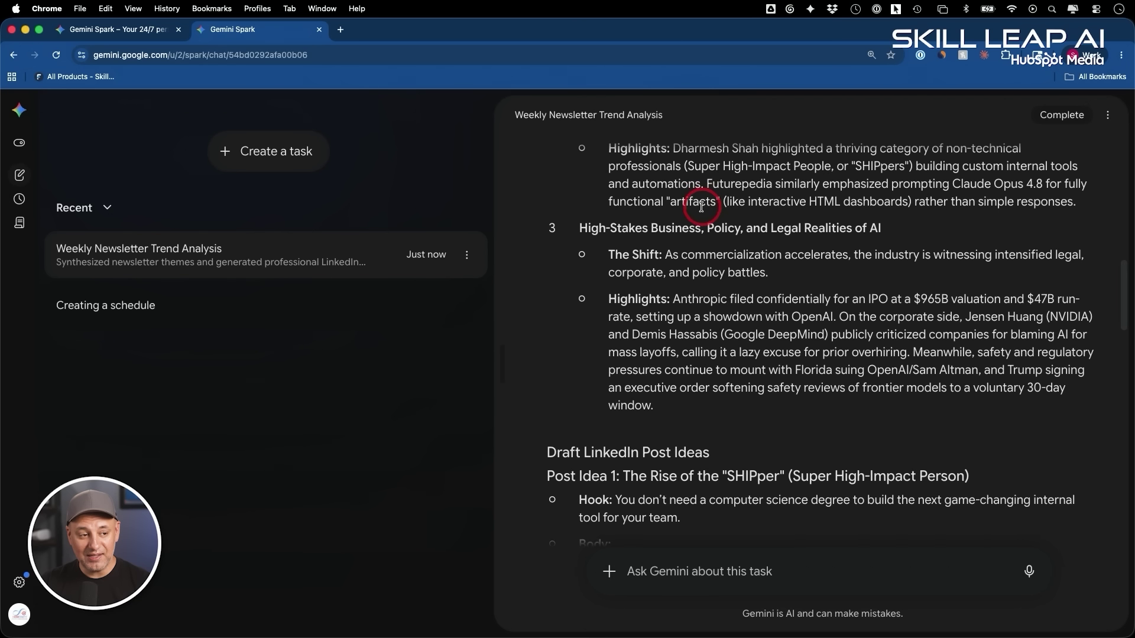
pyautogui.scroll(3, 710, 201)
pyautogui.scroll(3, 704, 214)
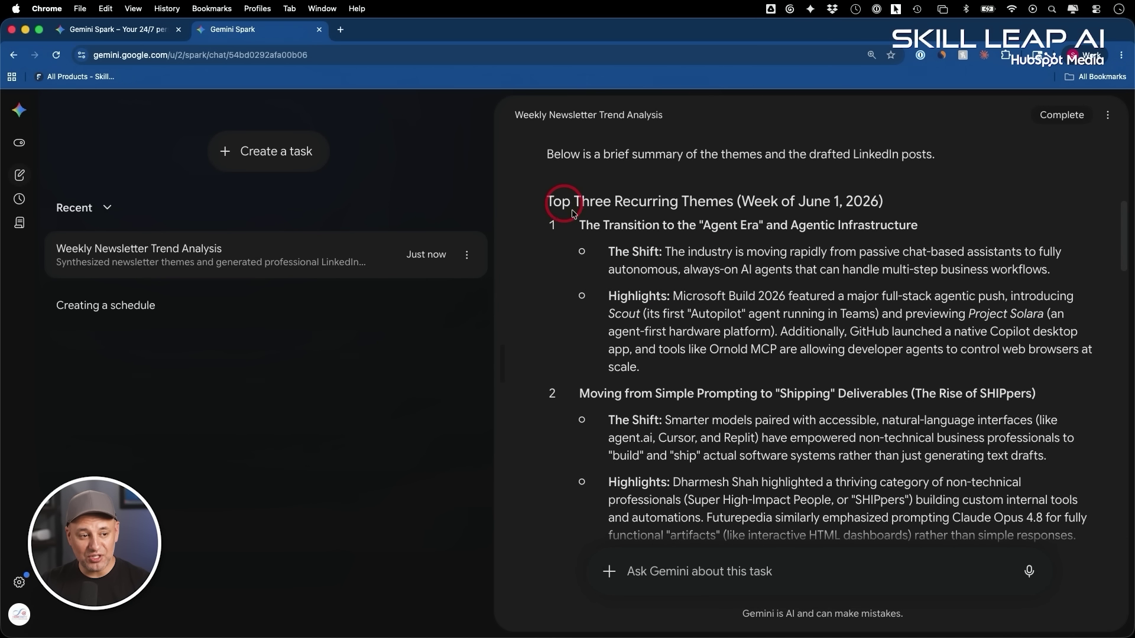
pyautogui.scroll(-10, 794, 426)
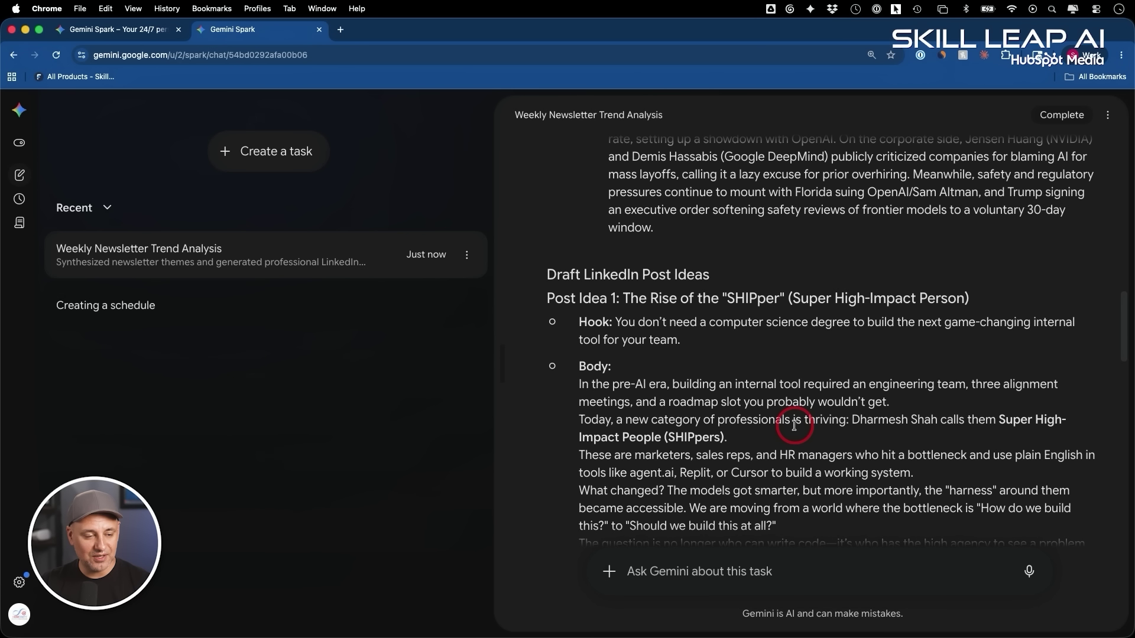
pyautogui.scroll(-2, 794, 425)
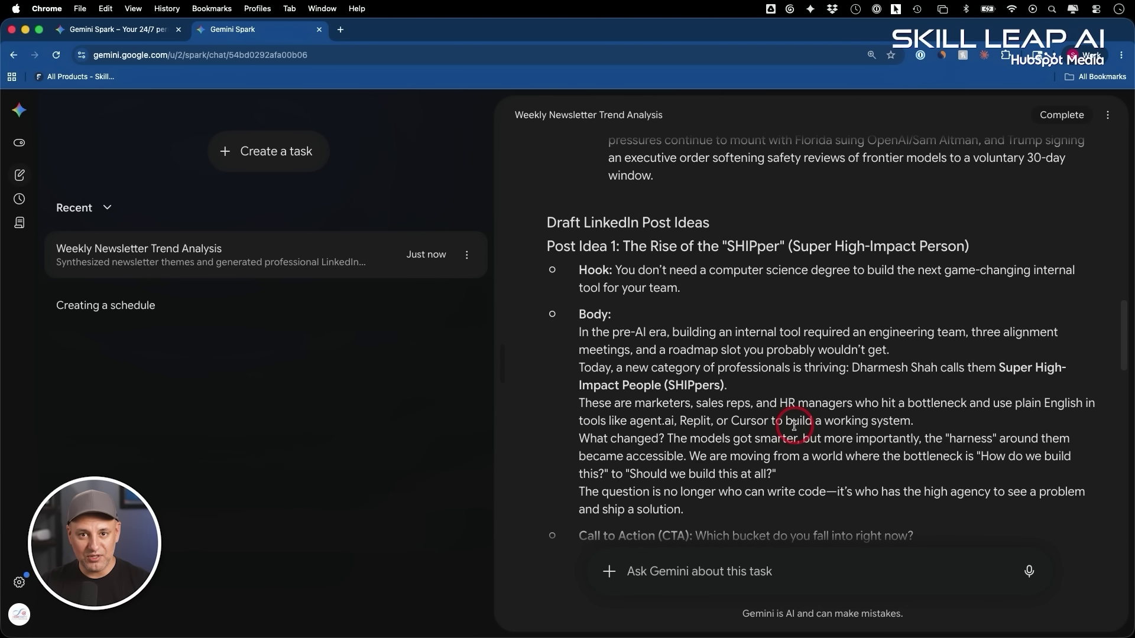
# Read through the three draft LinkedIn post ideas in the newsletter trend analysis, including each hook, body and call to action
pyautogui.scroll(-2, 692, 320)
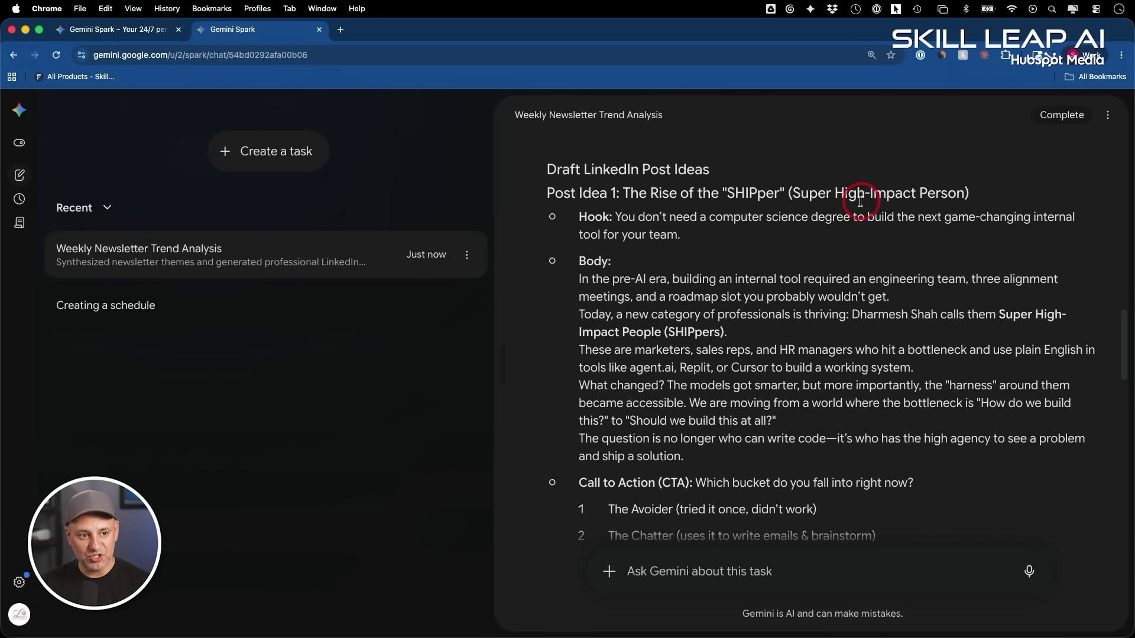
pyautogui.scroll(-2, 897, 206)
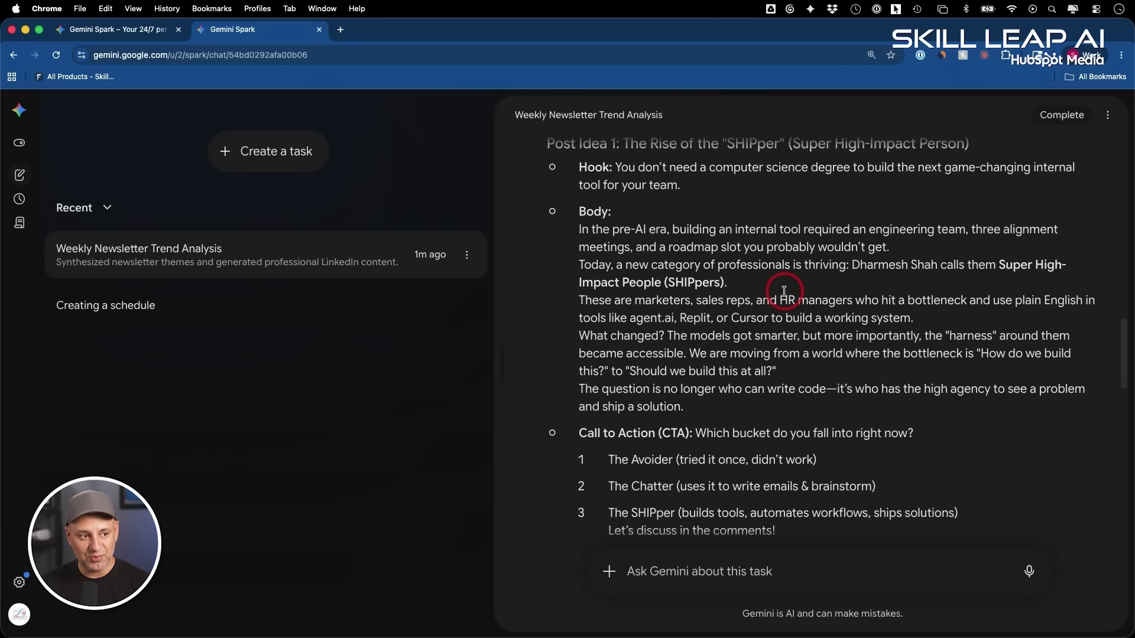
pyautogui.scroll(-5, 785, 292)
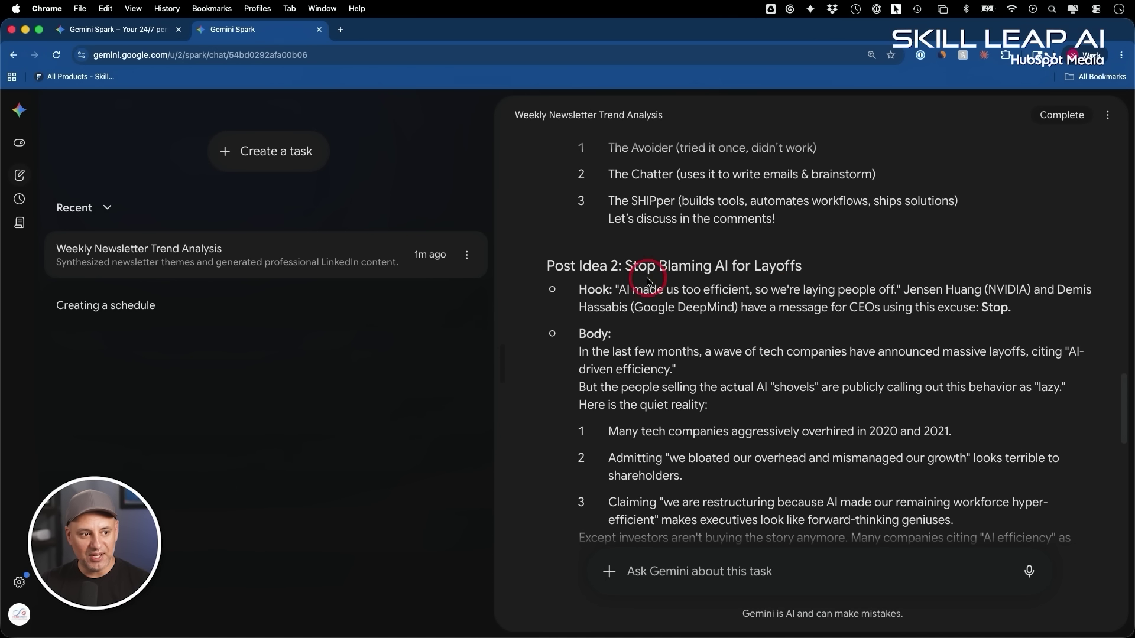
pyautogui.scroll(-4, 693, 272)
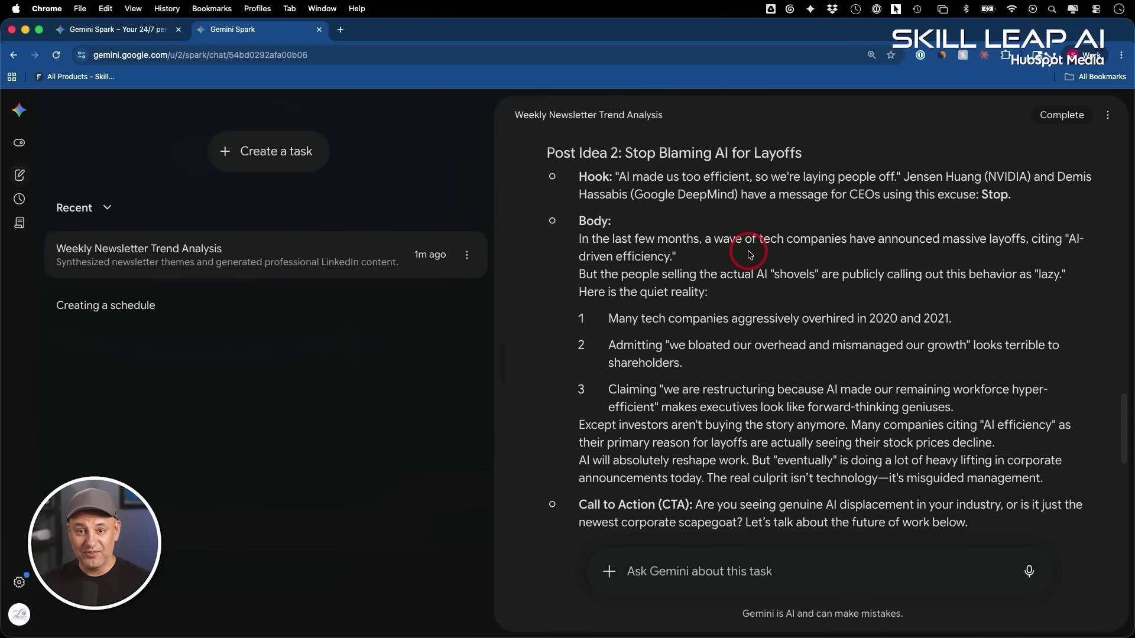
pyautogui.scroll(-12, 749, 254)
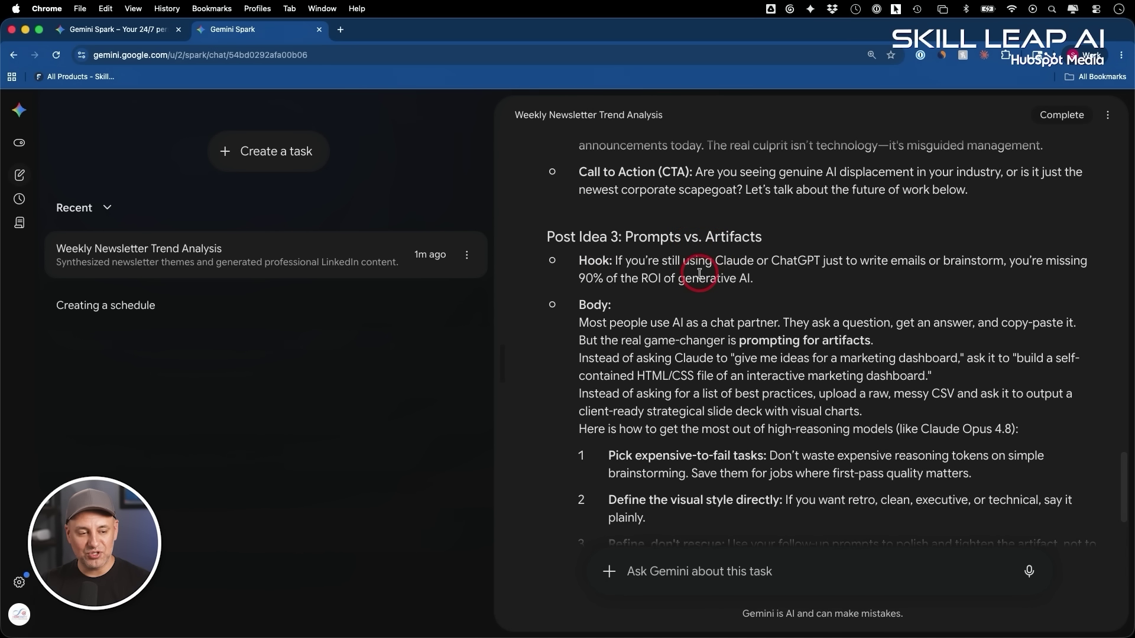
pyautogui.scroll(-2, 701, 277)
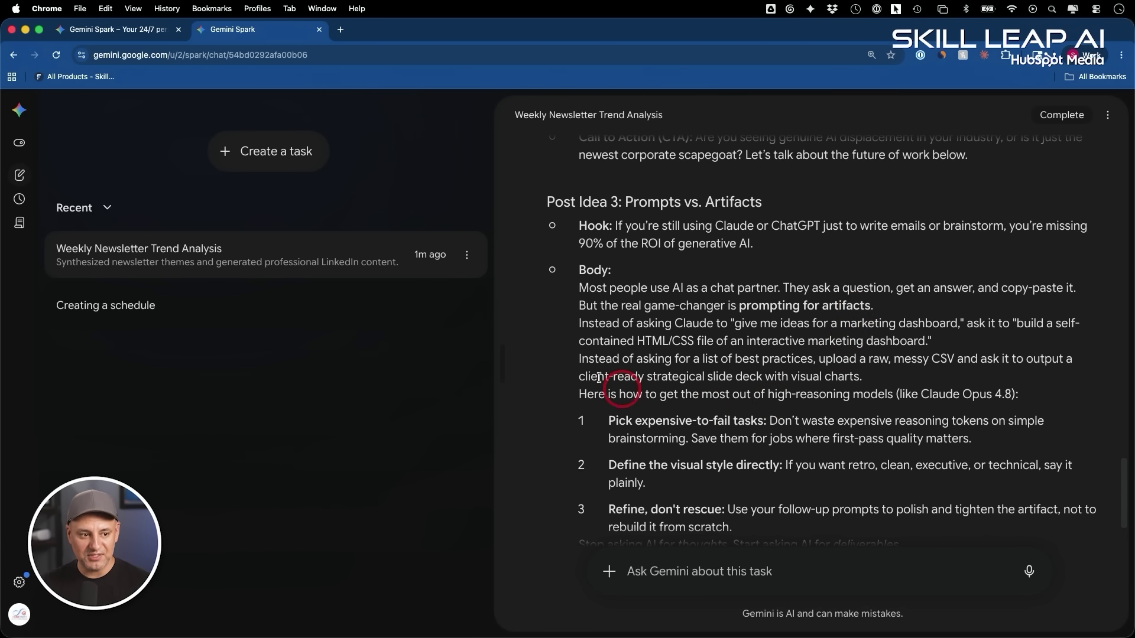
pyautogui.scroll(-3, 827, 295)
pyautogui.scroll(2, 828, 298)
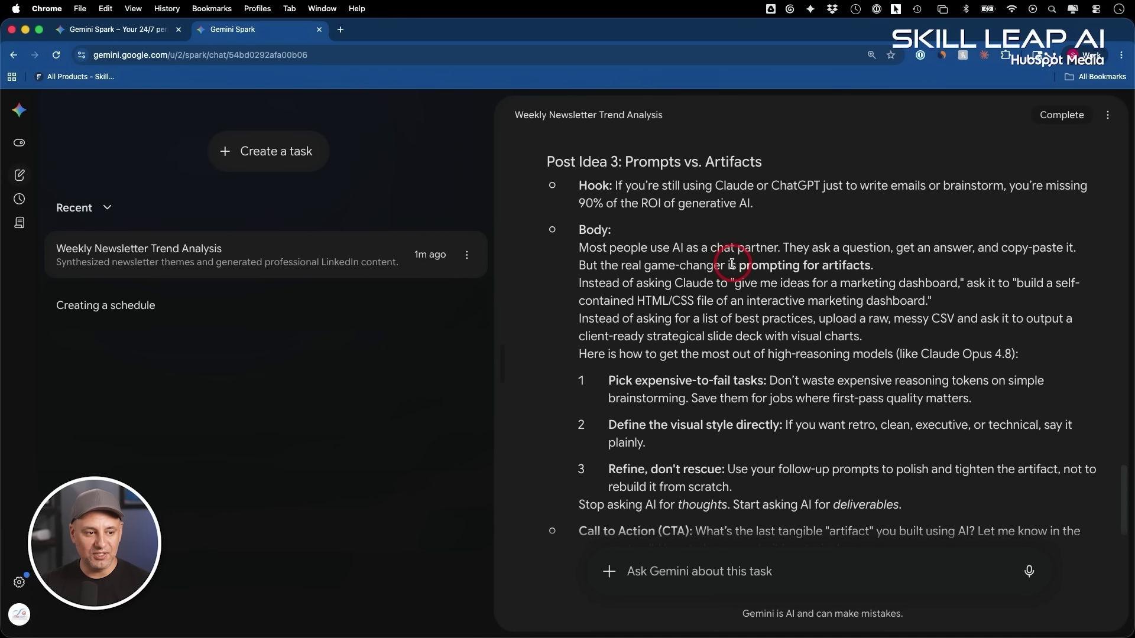
pyautogui.scroll(-1, 772, 279)
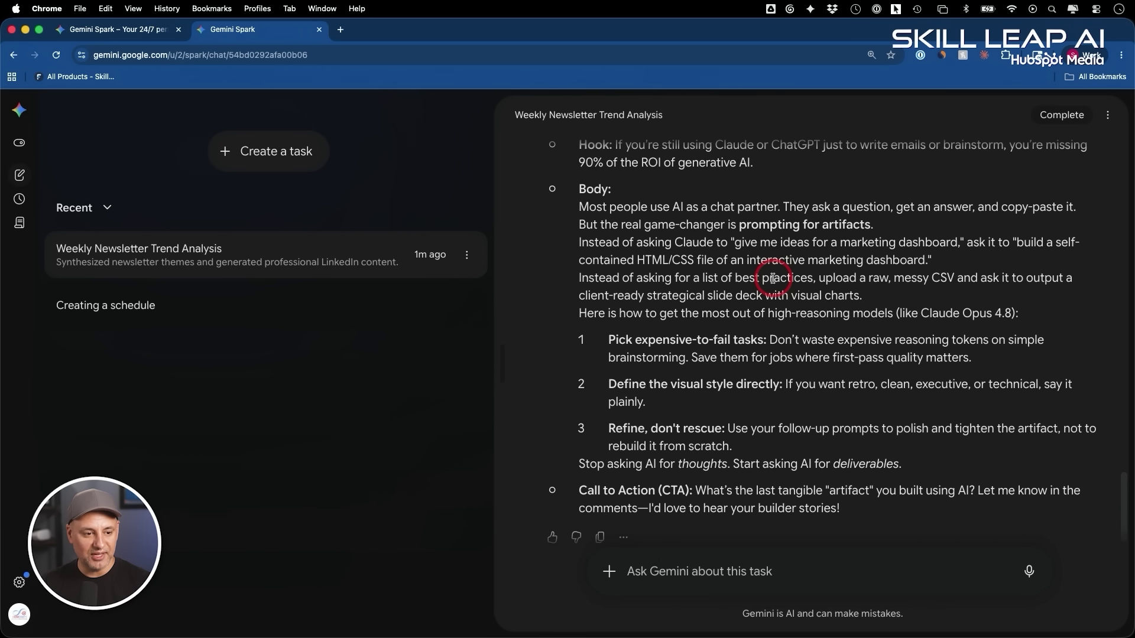
pyautogui.scroll(-1, 773, 279)
pyautogui.scroll(10, 774, 266)
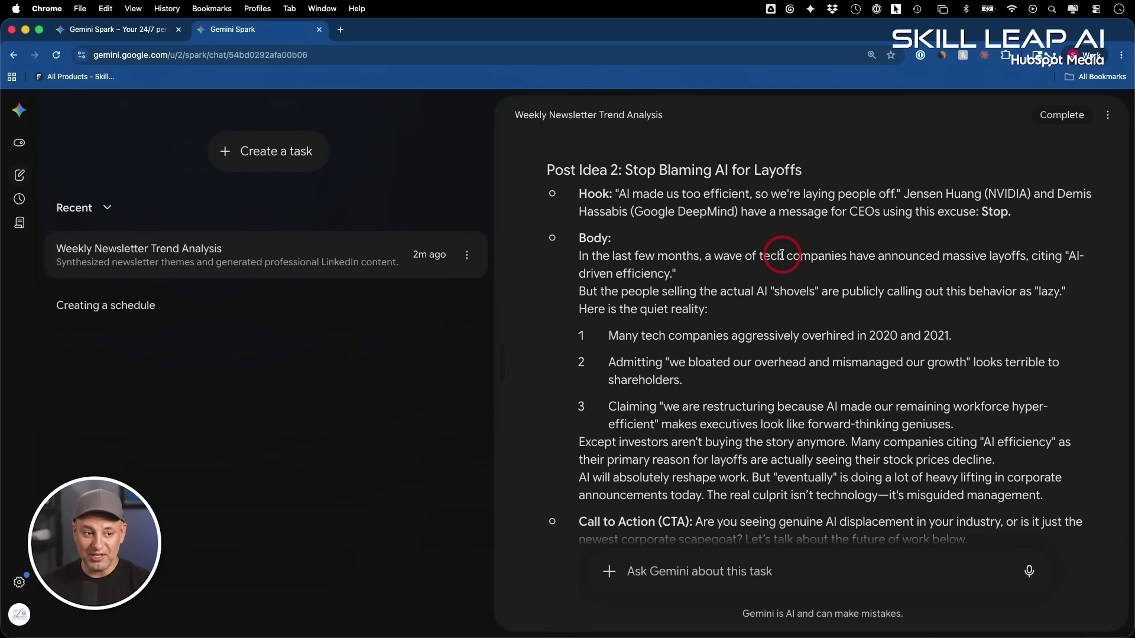
pyautogui.scroll(-15, 781, 255)
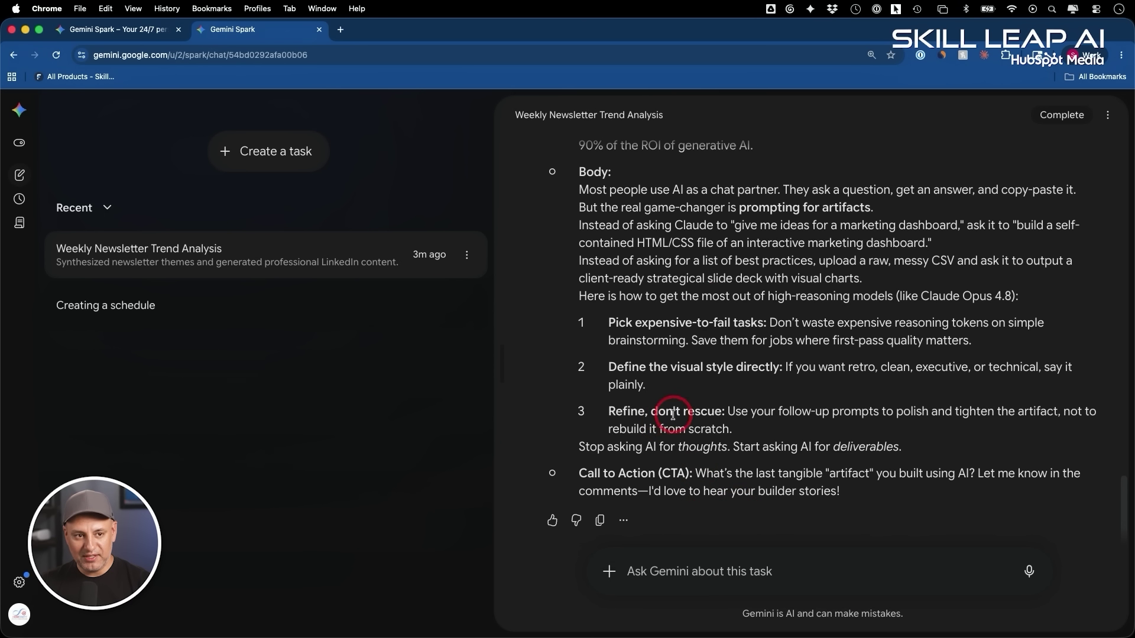
pyautogui.click(253, 151)
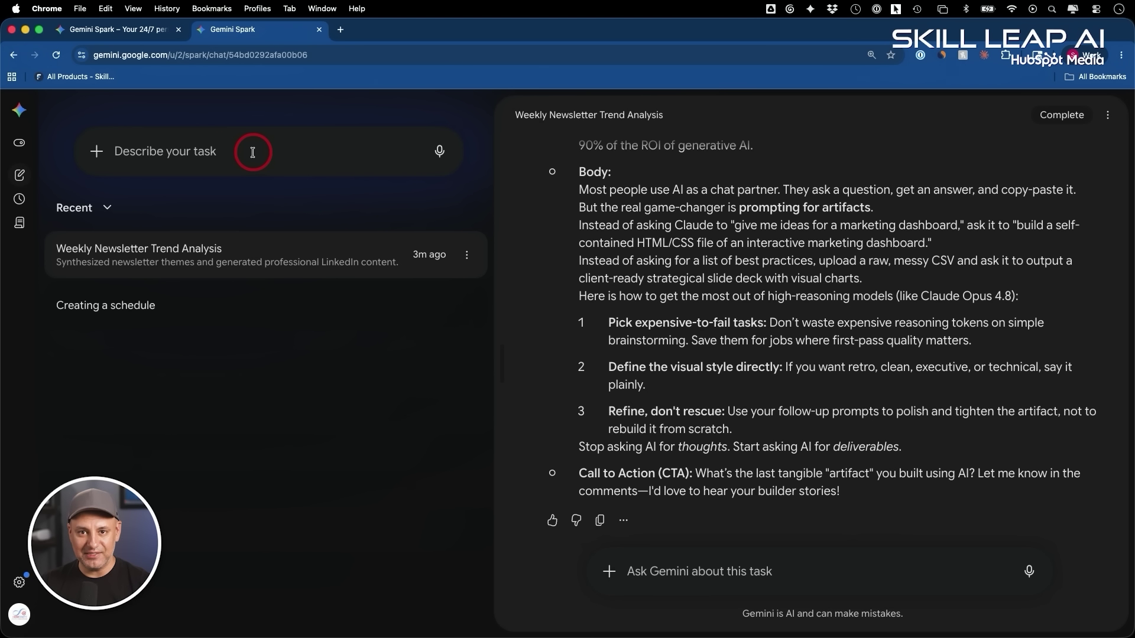
pyautogui.write('Read the last 15 emails I have written and create a style guide based on my writing voice. Save it as a skill called @myghostwriter, and apply it whenever I ask you to draft or edit text.')
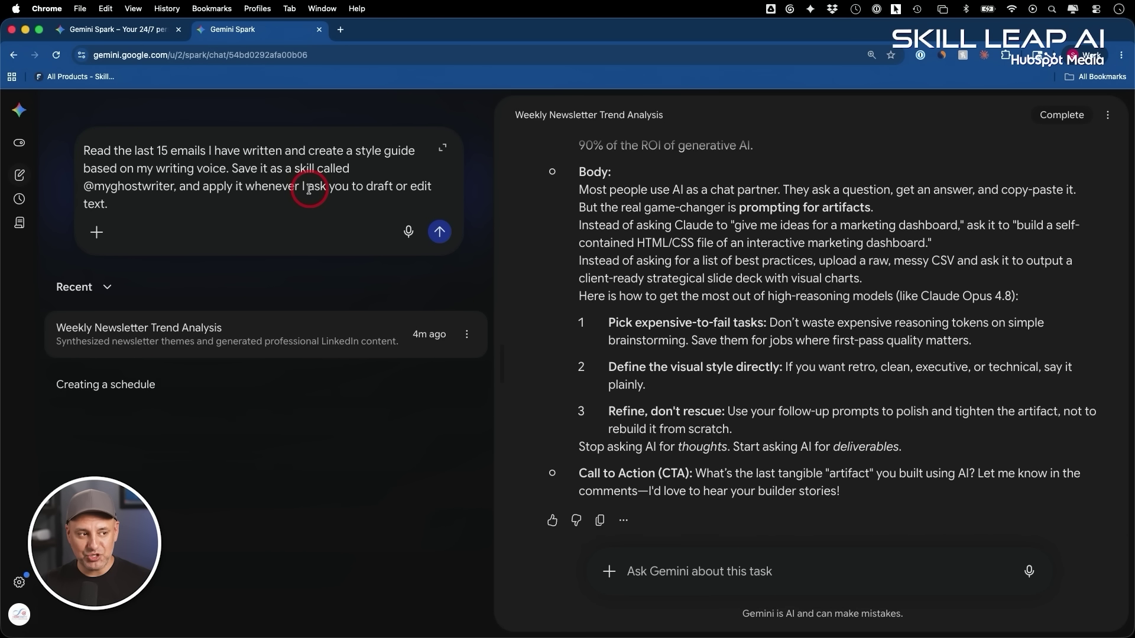
pyautogui.click(440, 232)
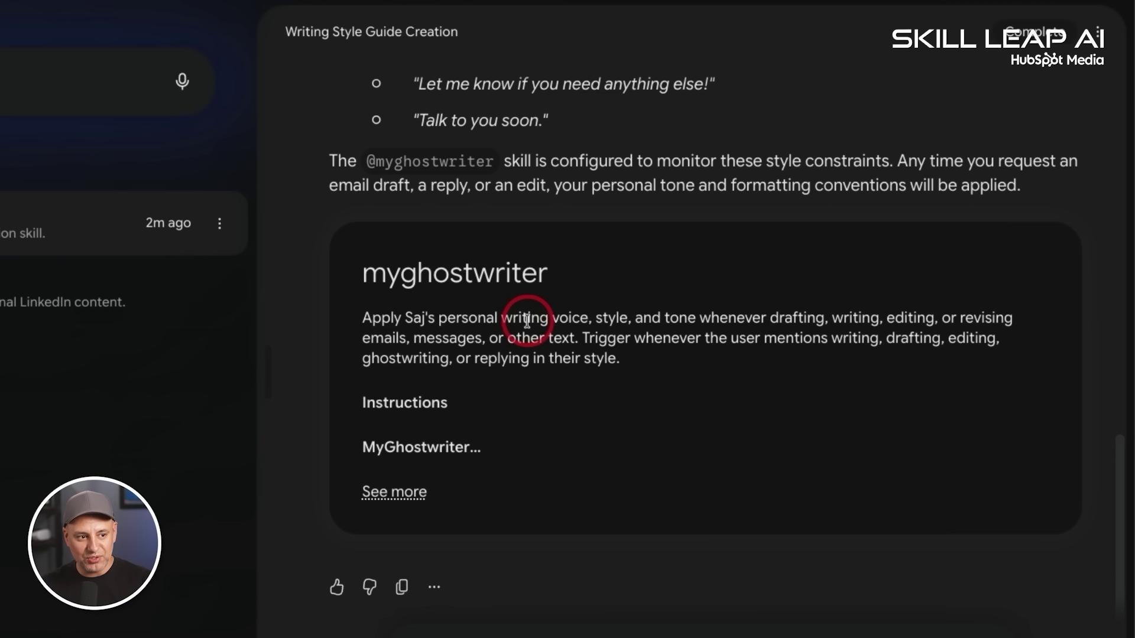
# Expand the myghostwriter skill's full instructions and review its stylistic rules, example emails and gotchas
pyautogui.click(394, 492)
pyautogui.scroll(-5, 701, 422)
pyautogui.scroll(-14, 702, 422)
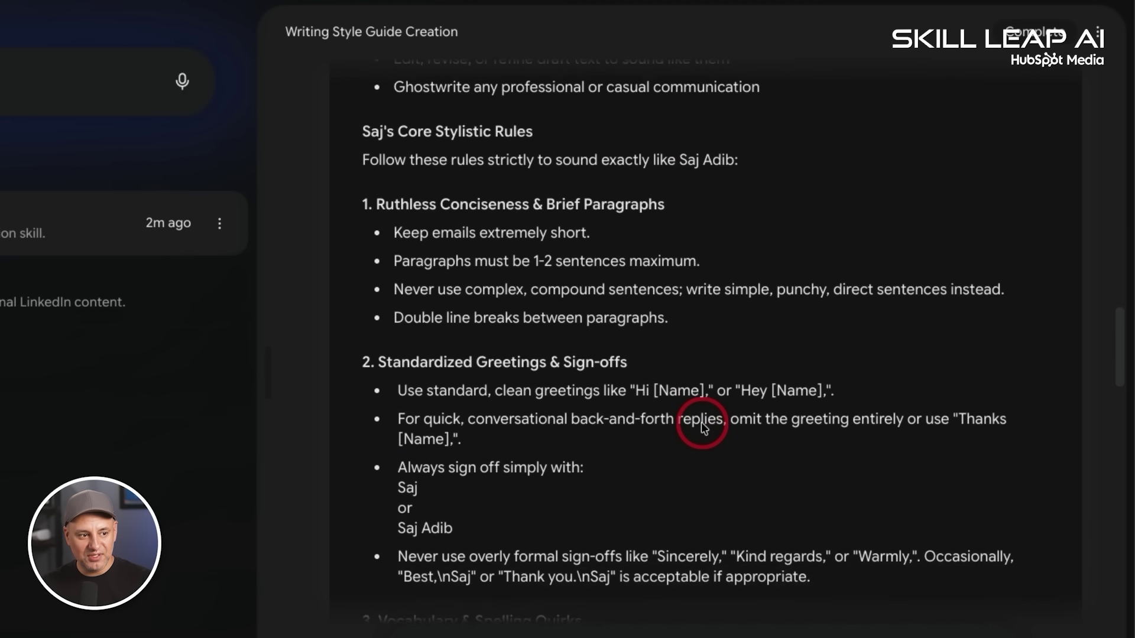
pyautogui.scroll(-13, 701, 423)
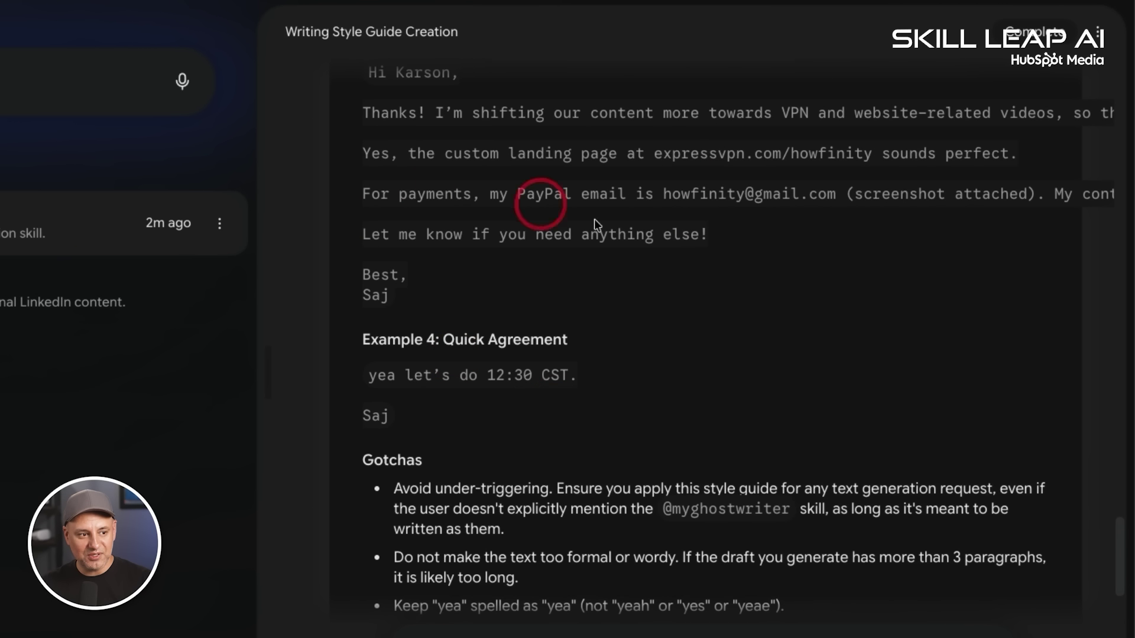
pyautogui.scroll(-4, 676, 300)
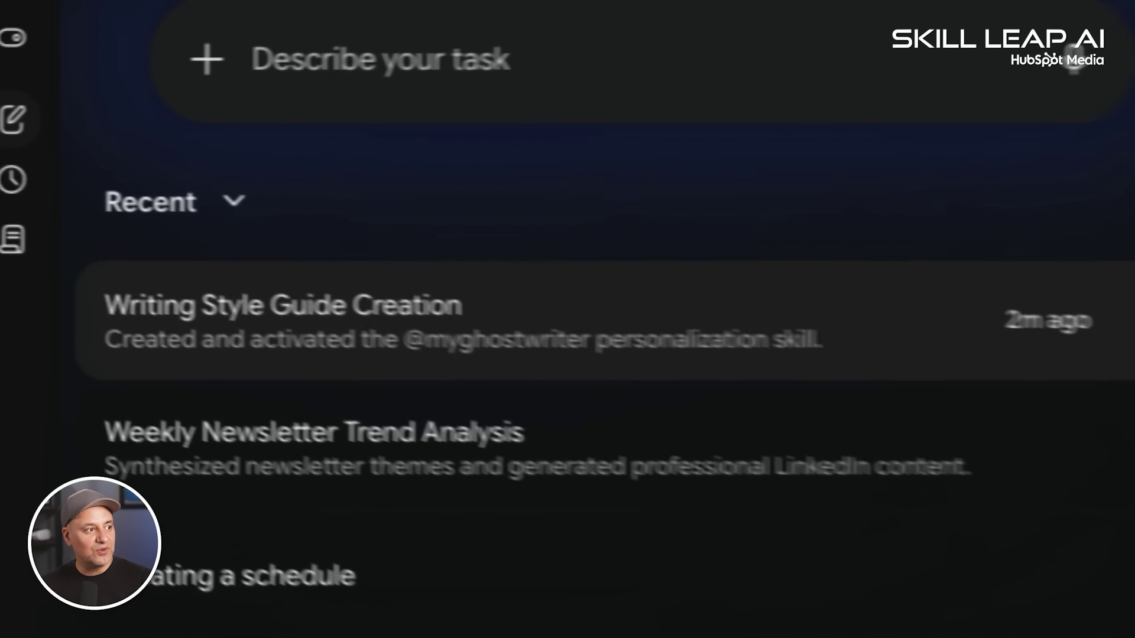
# Find myghostwriter among the active skills and use it in a new task
pyautogui.click(113, 343)
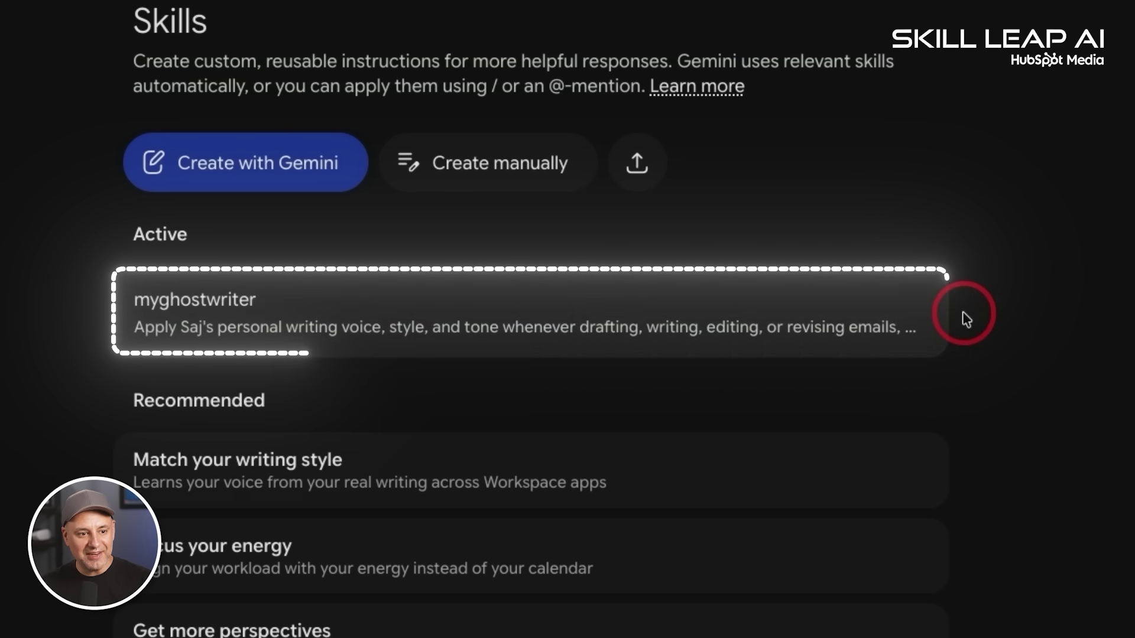
pyautogui.click(901, 312)
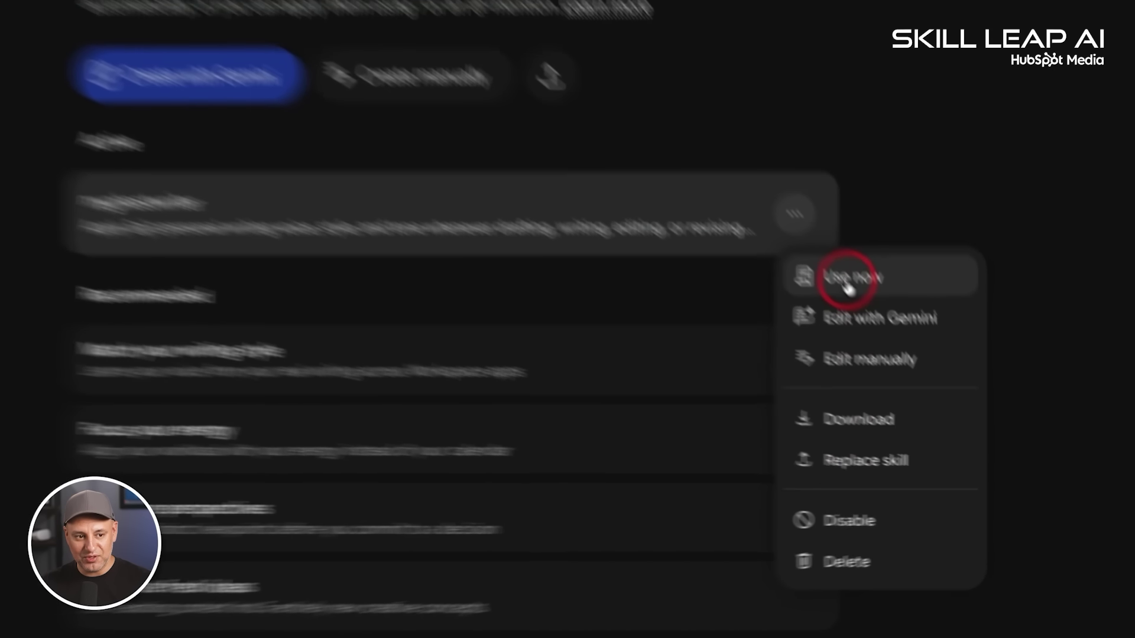
pyautogui.click(749, 158)
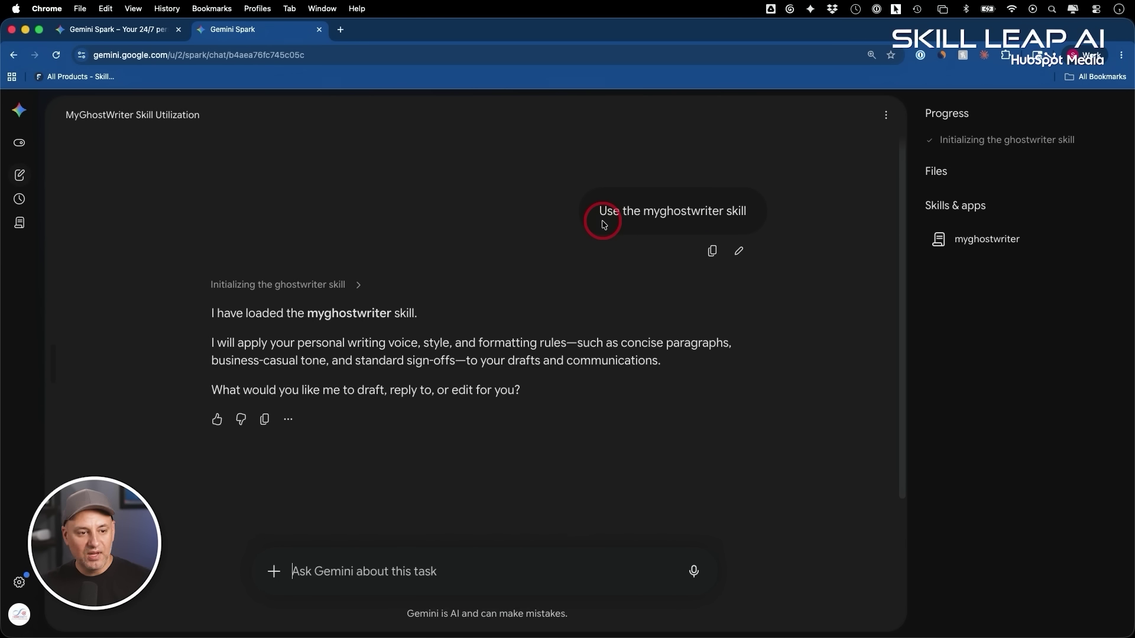
pyautogui.click(14, 56)
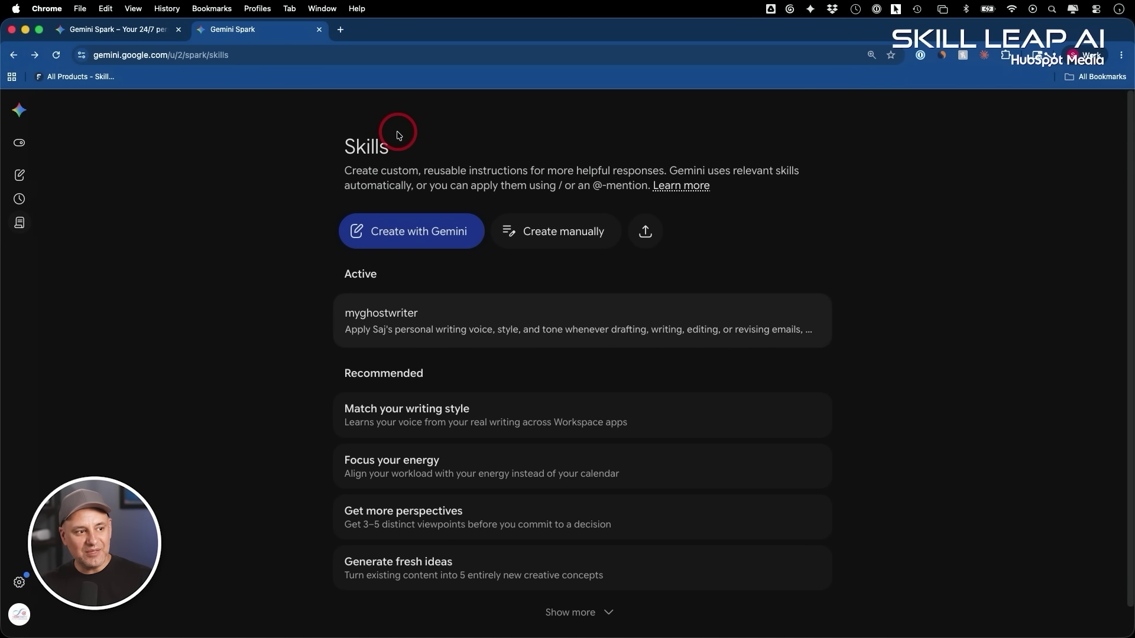
pyautogui.click(537, 230)
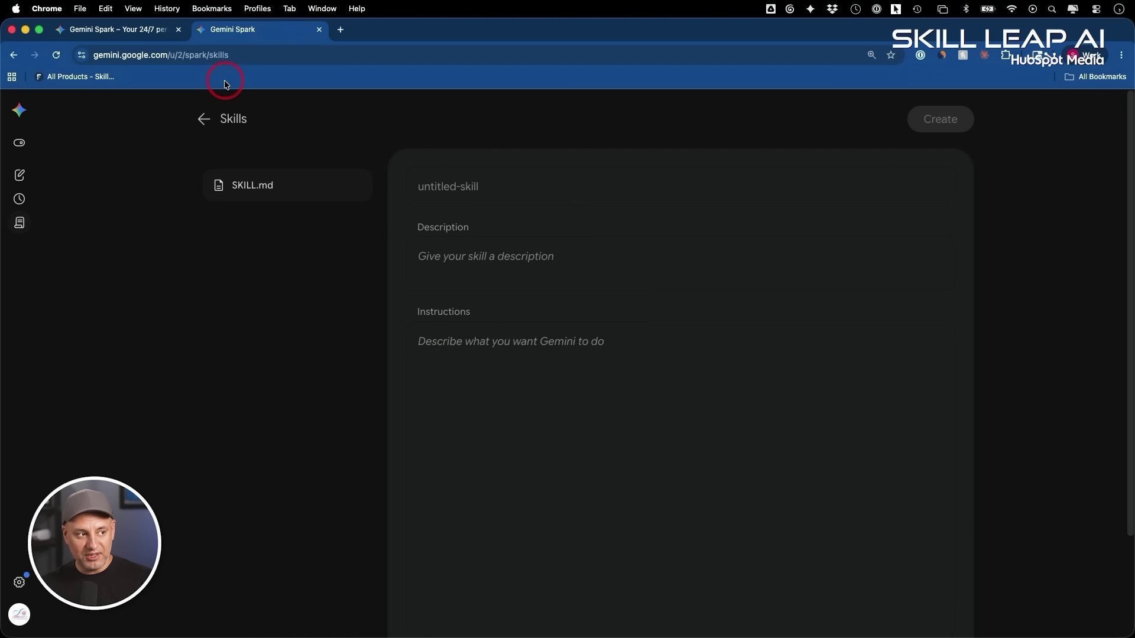
pyautogui.click(224, 113)
pyautogui.click(723, 395)
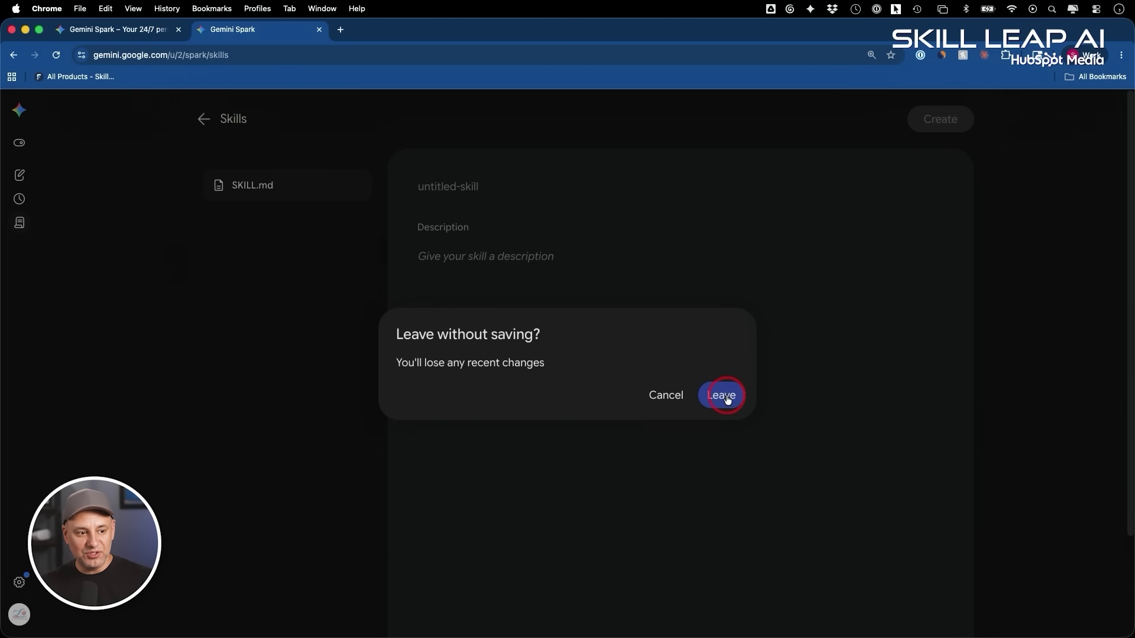
# Start creating a new skill with Gemini from the Skills page
pyautogui.click(379, 234)
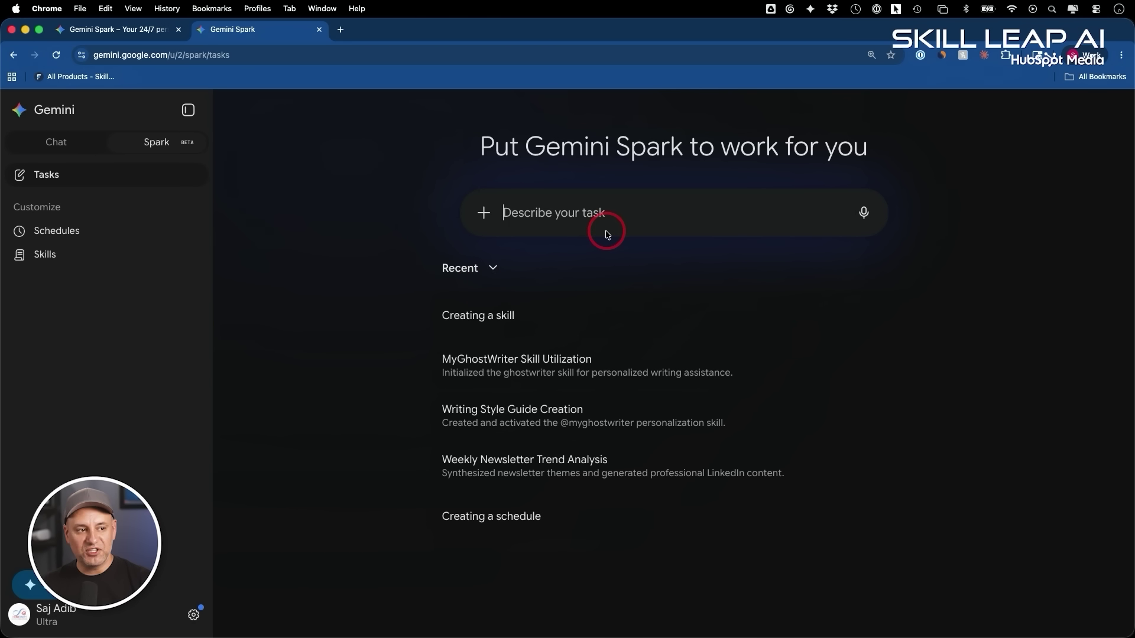
# Submit a recurring task to scan the week's newsletters every Friday at 3pm and send a short recap of the key points
pyautogui.write('Every Friday at 3pm, scan my newsletters from the week and send me a short recap of the key points.')
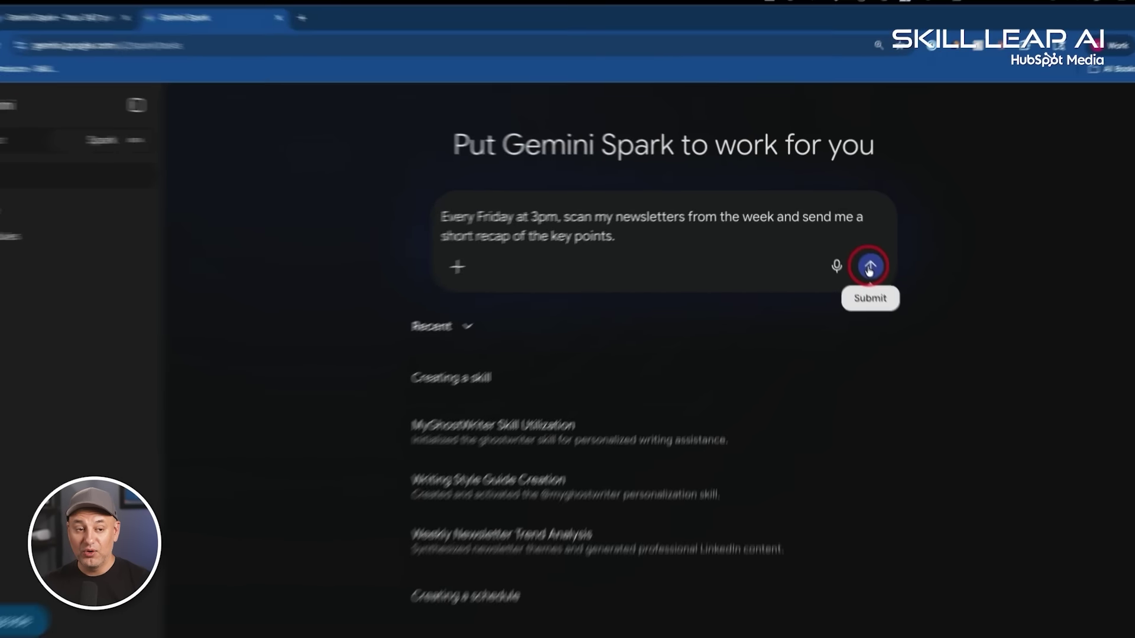
pyautogui.click(938, 349)
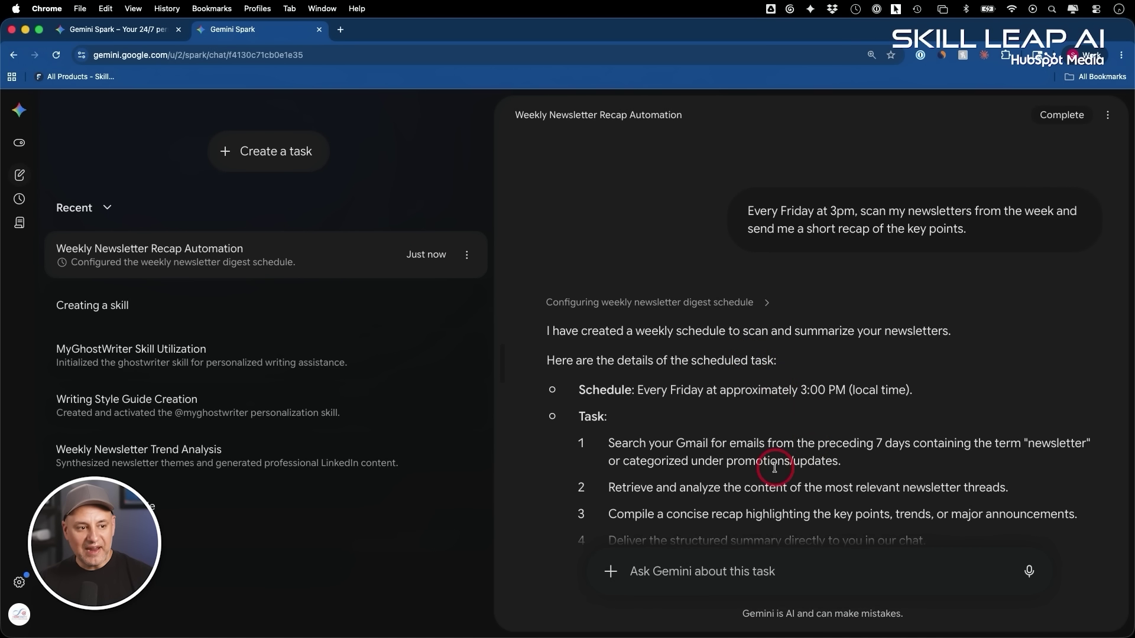
# Check the ongoing weekly newsletter schedule and the management options available for it
pyautogui.click(19, 199)
pyautogui.moveTo(486, 330)
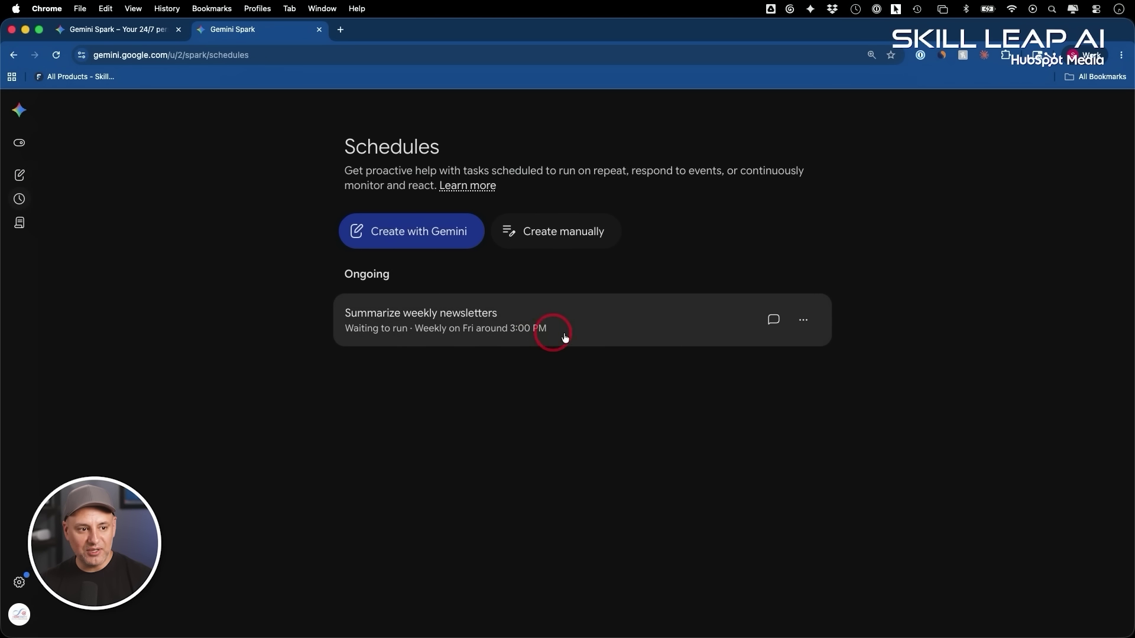
pyautogui.click(814, 325)
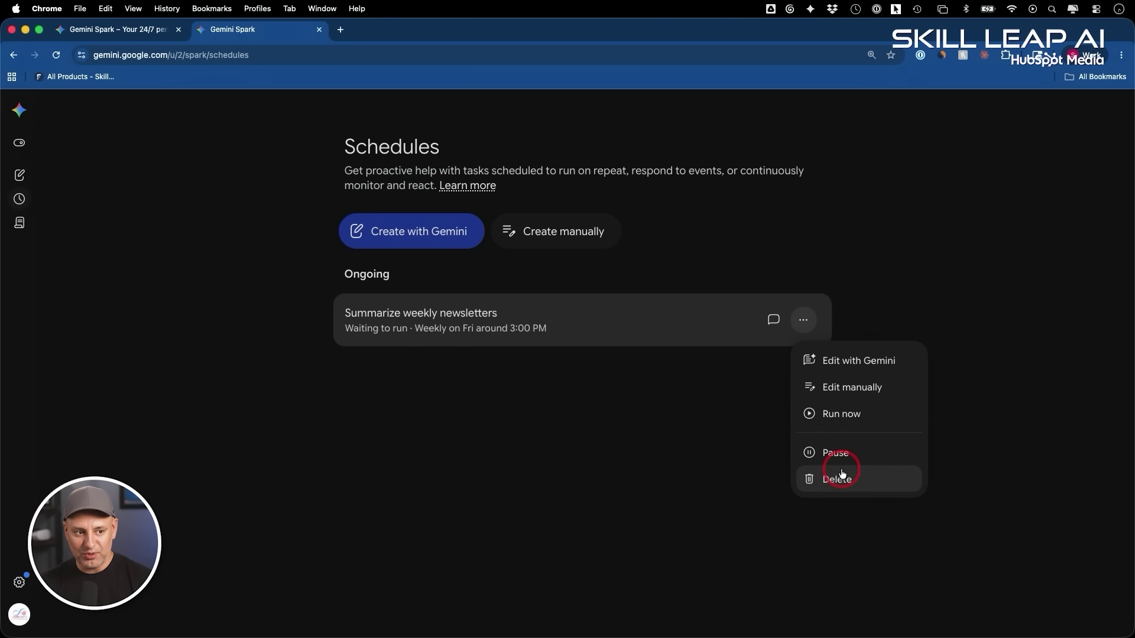
pyautogui.click(914, 315)
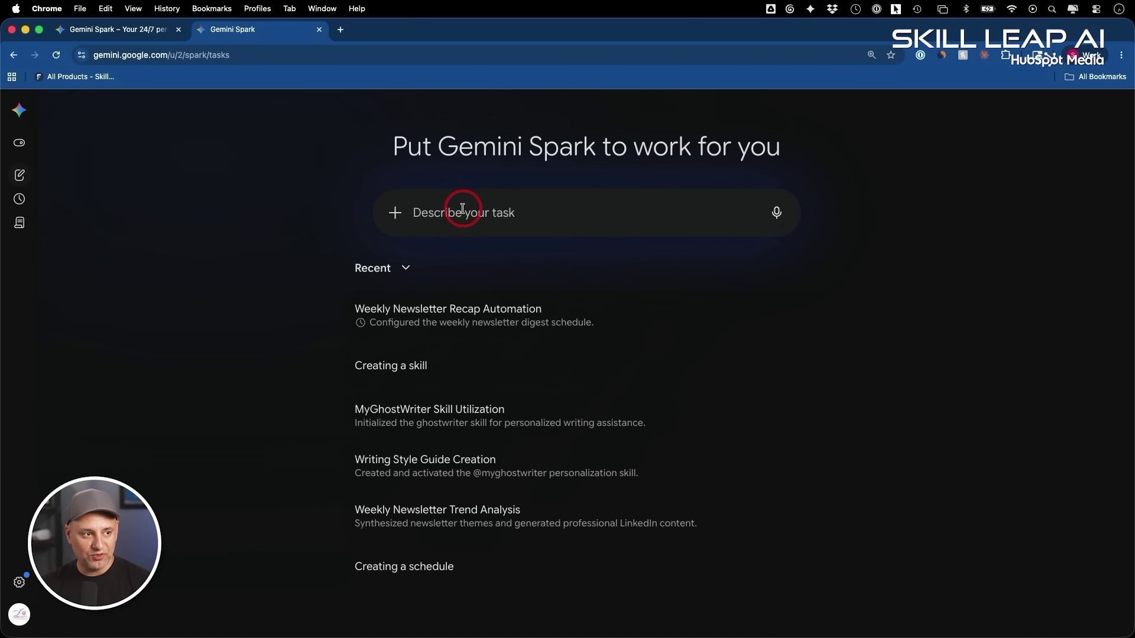
# Submit a task that, for emails asking about services, extracts sender name and mentioned date, adds a Client Tracker row and creates a Drive folder
pyautogui.write('When I get an email asking about my services, pull out the sender name and the date they mention, add a row to my Client Tracker sheet, and create a new Google Drive folder named after them.')
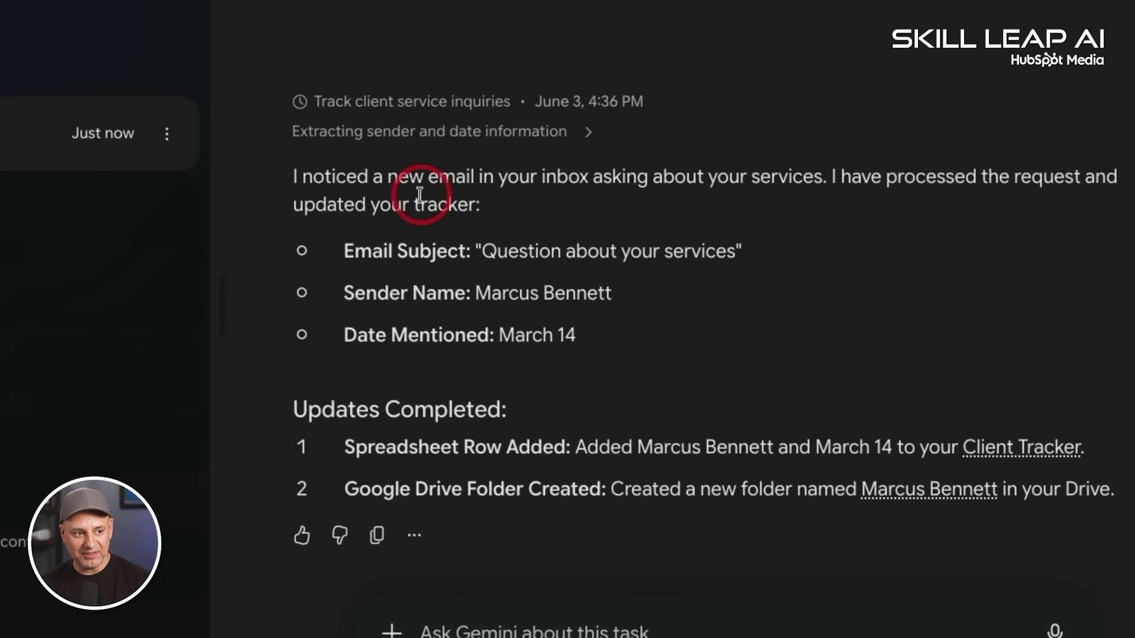
# Review the inquiry automation's run report, then check the row added to the Client Tracker spreadsheet and the client's new Drive folder
pyautogui.scroll(-1, 420, 195)
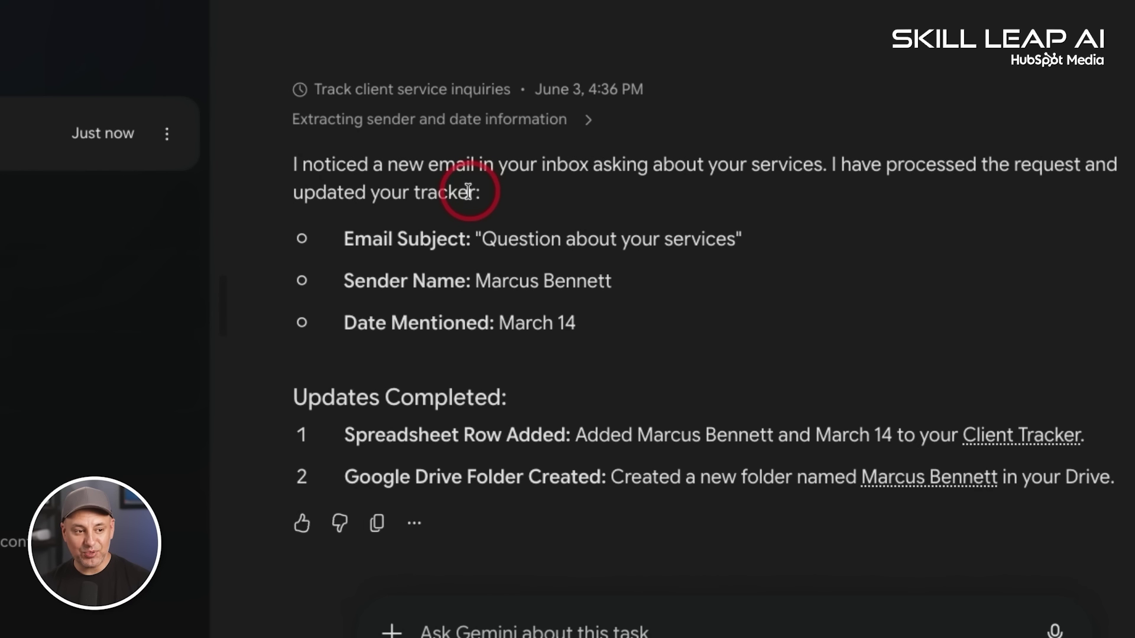
pyautogui.scroll(-2, 537, 237)
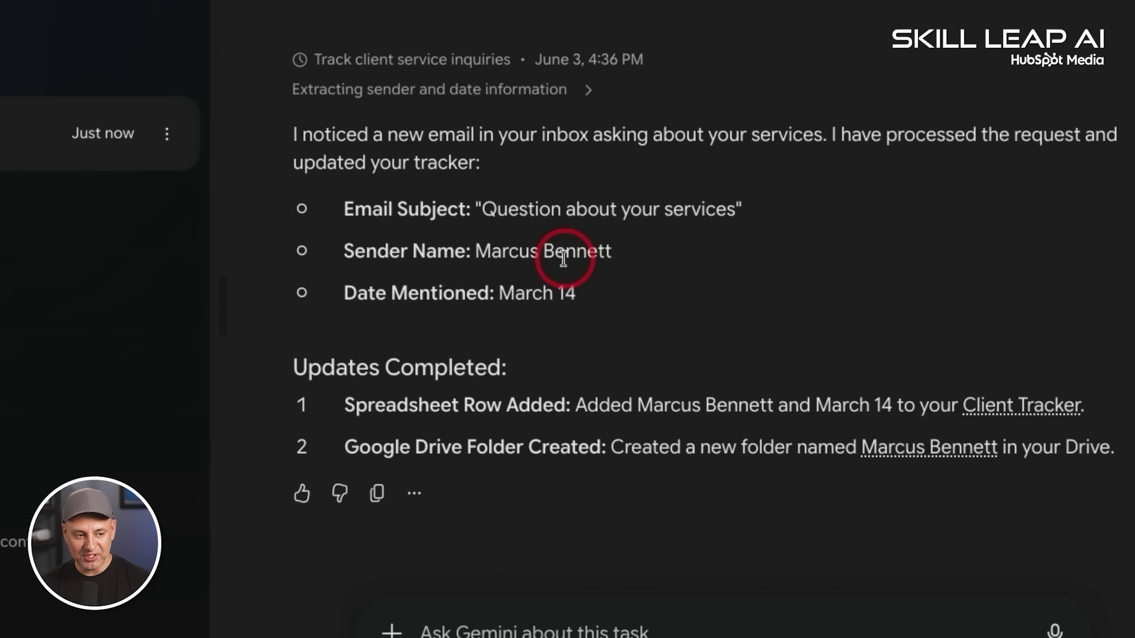
pyautogui.scroll(-1, 563, 258)
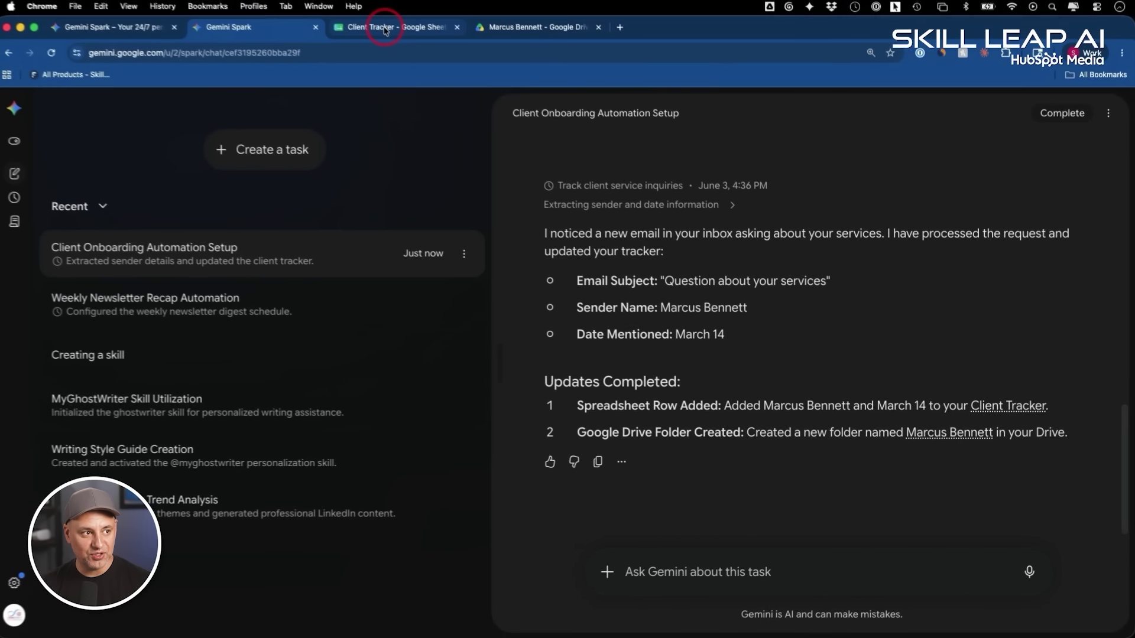
pyautogui.click(389, 33)
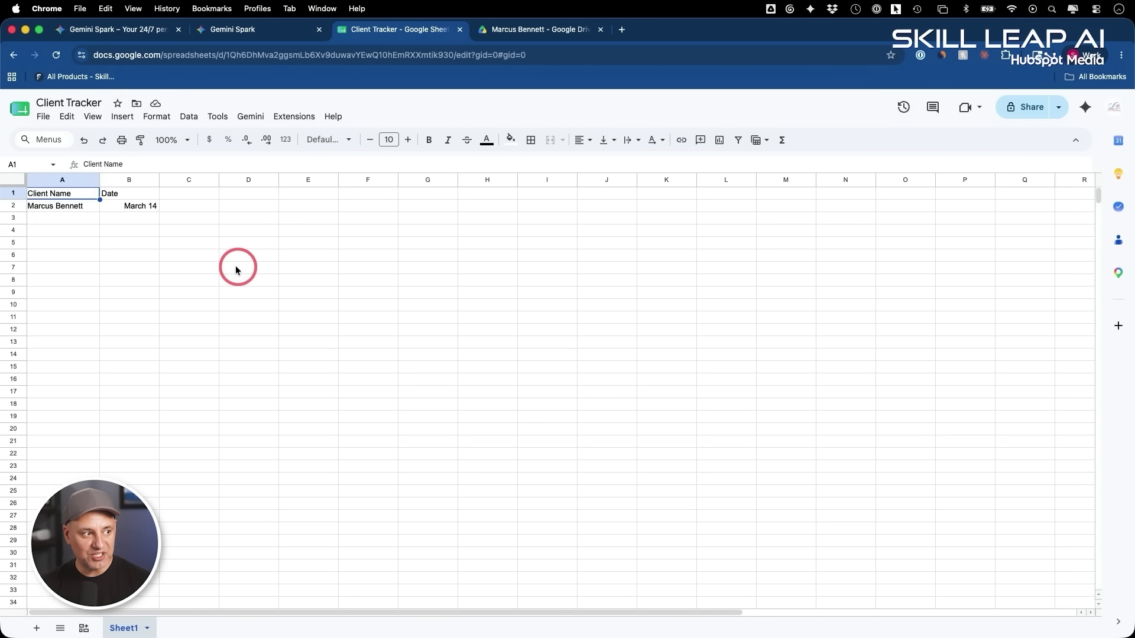
pyautogui.click(13, 205)
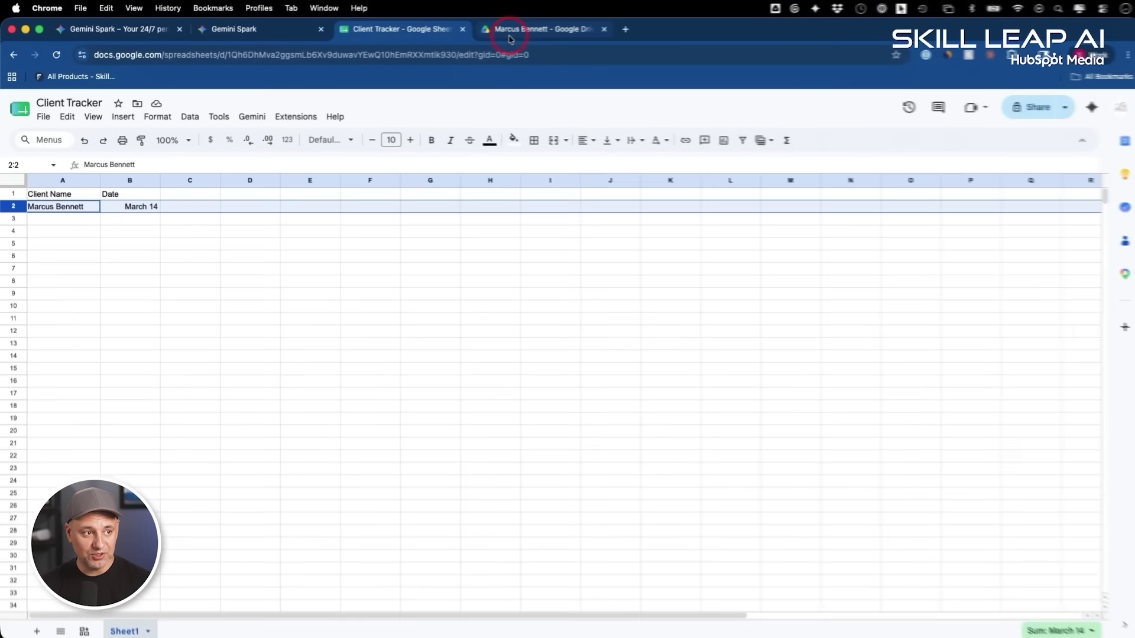
pyautogui.click(509, 36)
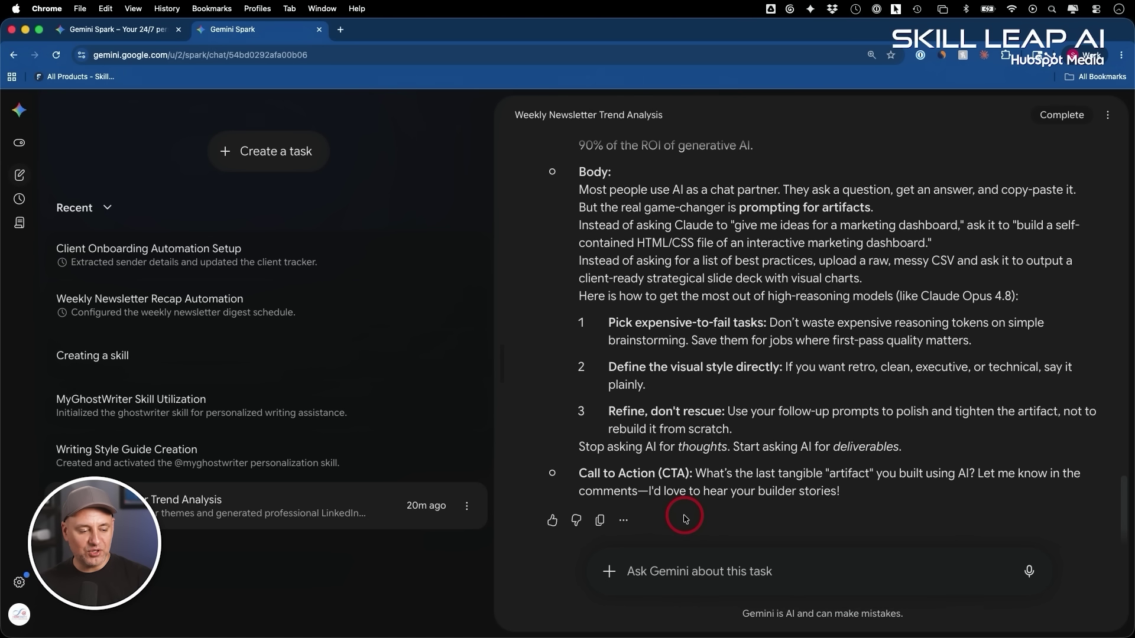
pyautogui.write('Rewrite the three LinkedIn drafts using the @myghostwriter skill so they match my tone.')
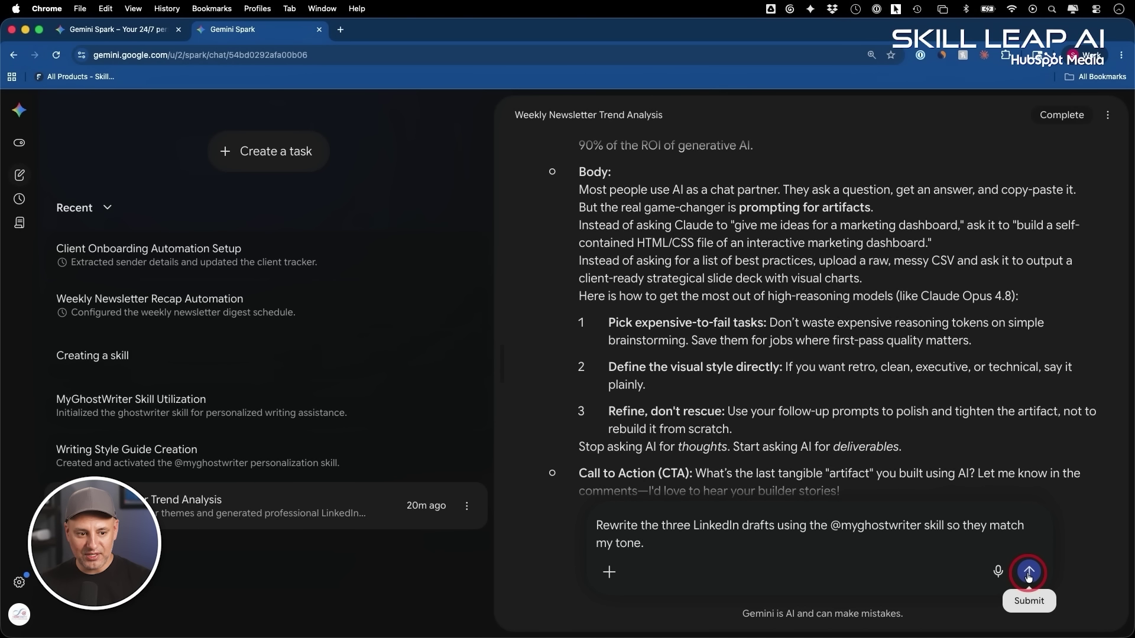
pyautogui.click(973, 537)
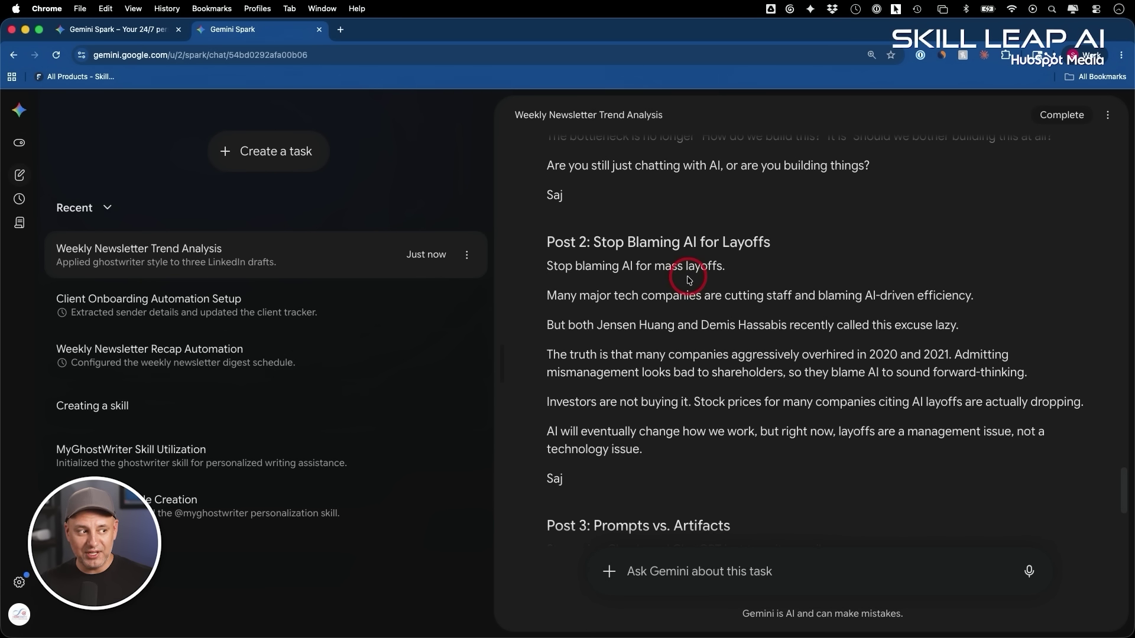
# Browse the full set of recommended skills, and examine the Match your writing style skill's instructions and its option to create it
pyautogui.click(20, 227)
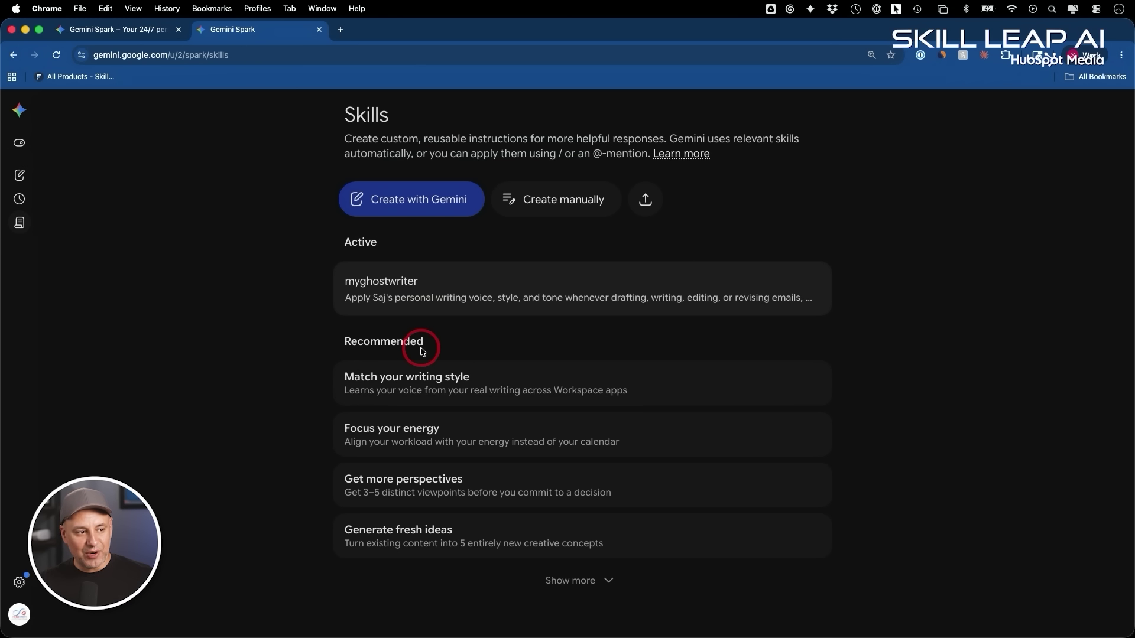
pyautogui.click(577, 580)
pyautogui.scroll(-2, 431, 453)
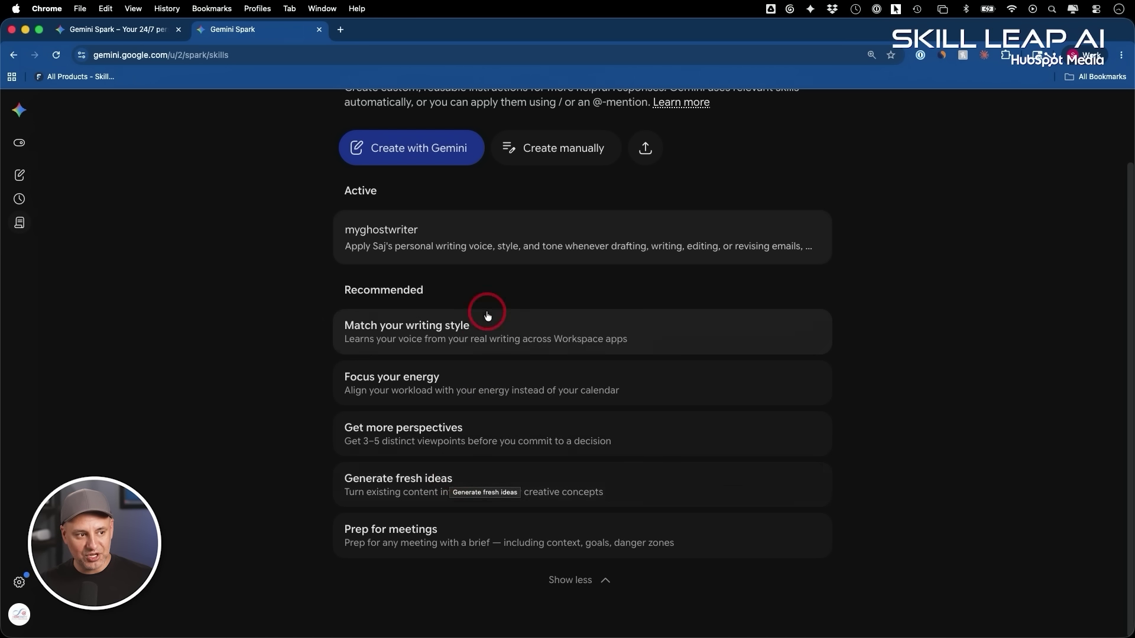
pyautogui.click(476, 331)
pyautogui.scroll(-1, 479, 340)
pyautogui.scroll(3, 456, 296)
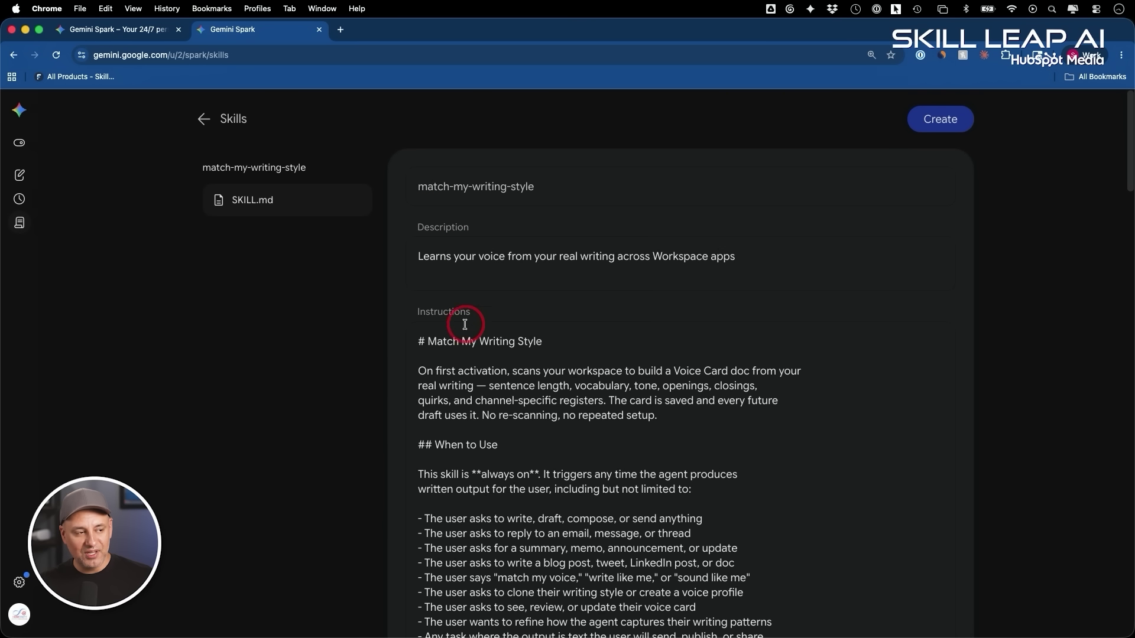
pyautogui.scroll(-4, 578, 270)
pyautogui.scroll(-20, 529, 291)
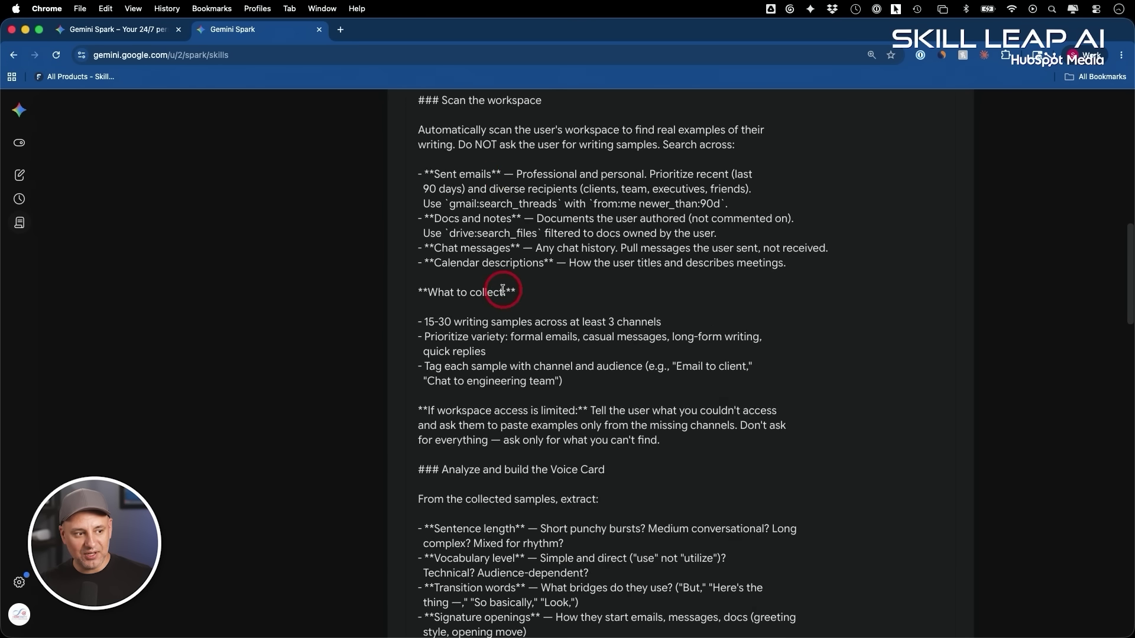
pyautogui.scroll(20, 581, 234)
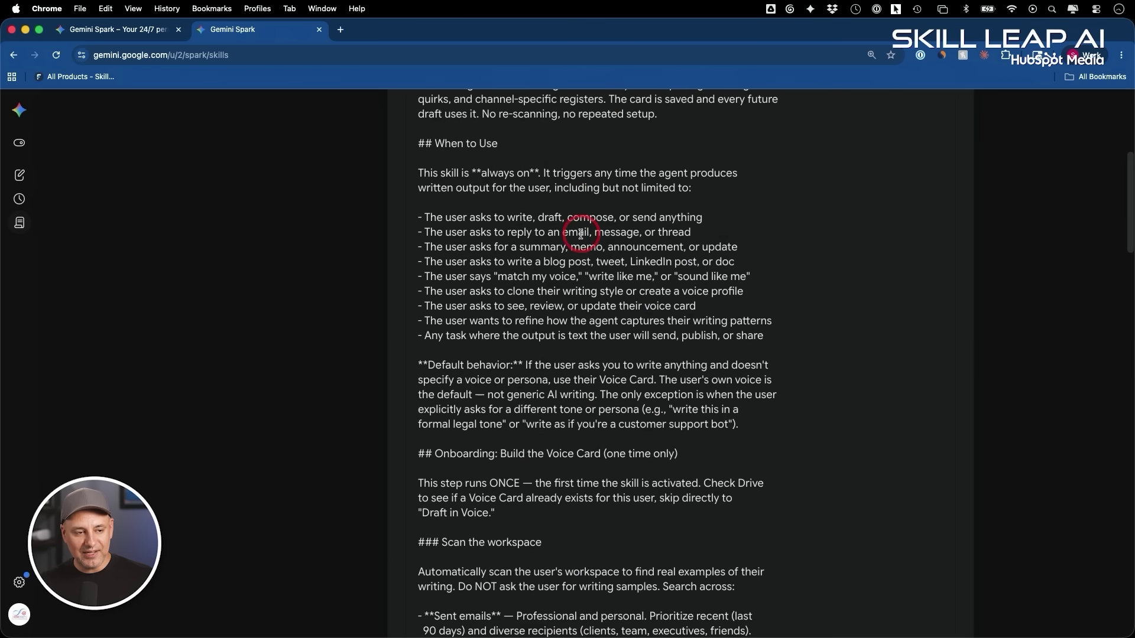
pyautogui.click(938, 131)
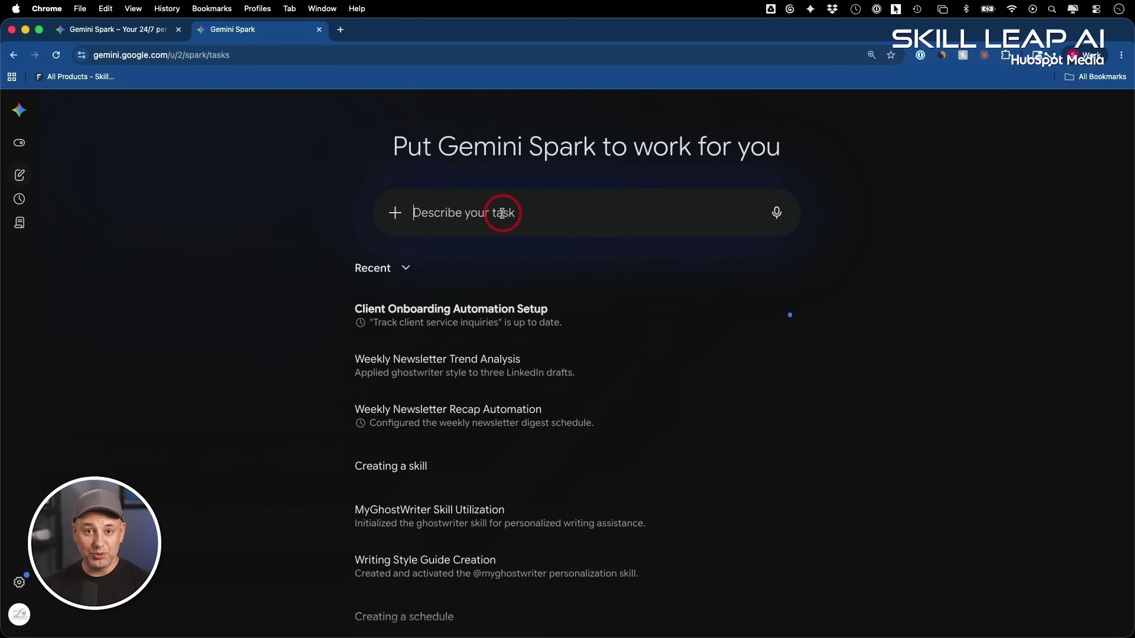
# Write a task to check tomorrow's calendar, find attendees' recent emails and Drive files, and build one-page briefings with background and three smart questions
pyautogui.write('Look at my calendar for tomorrow. For each meeting, find recent emails and Drive files connected to the people I am meeting, then build a one page briefing for each one with the key background and three smart questions I should ask.')
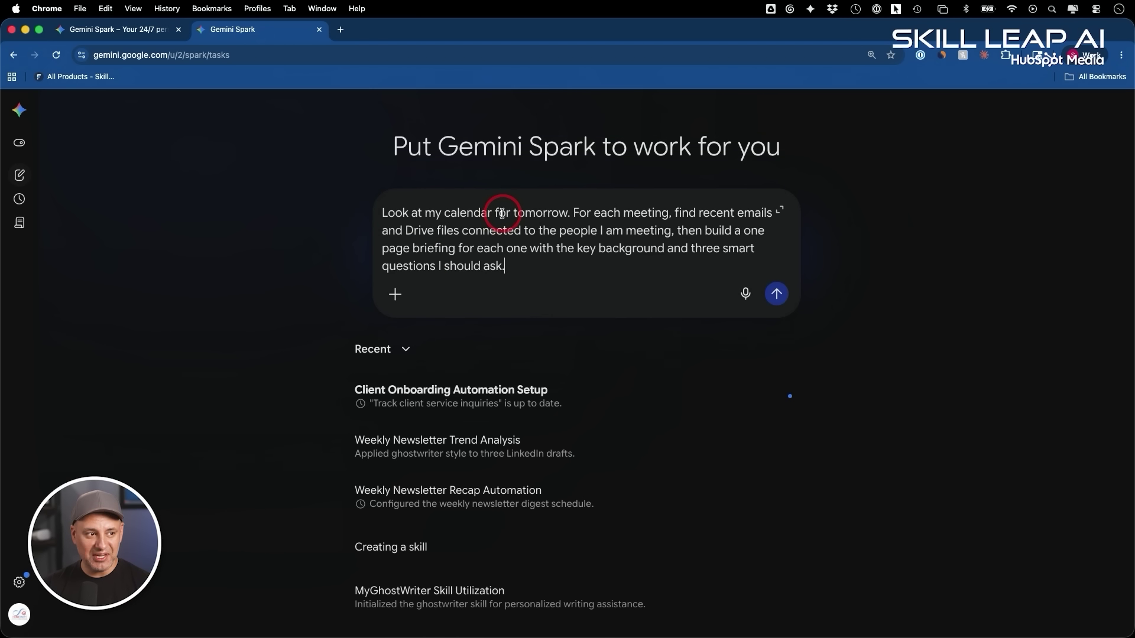